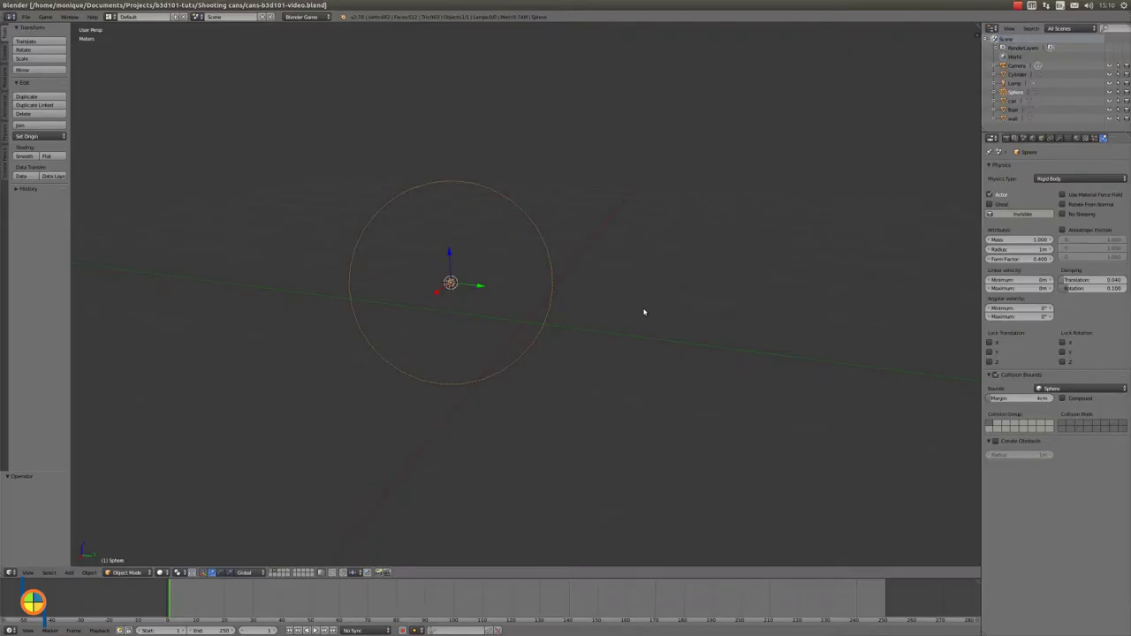
Show all scene layers, select the can, and add a UV map in its Object Data settings.
left_click(272, 571)
right_click(528, 276)
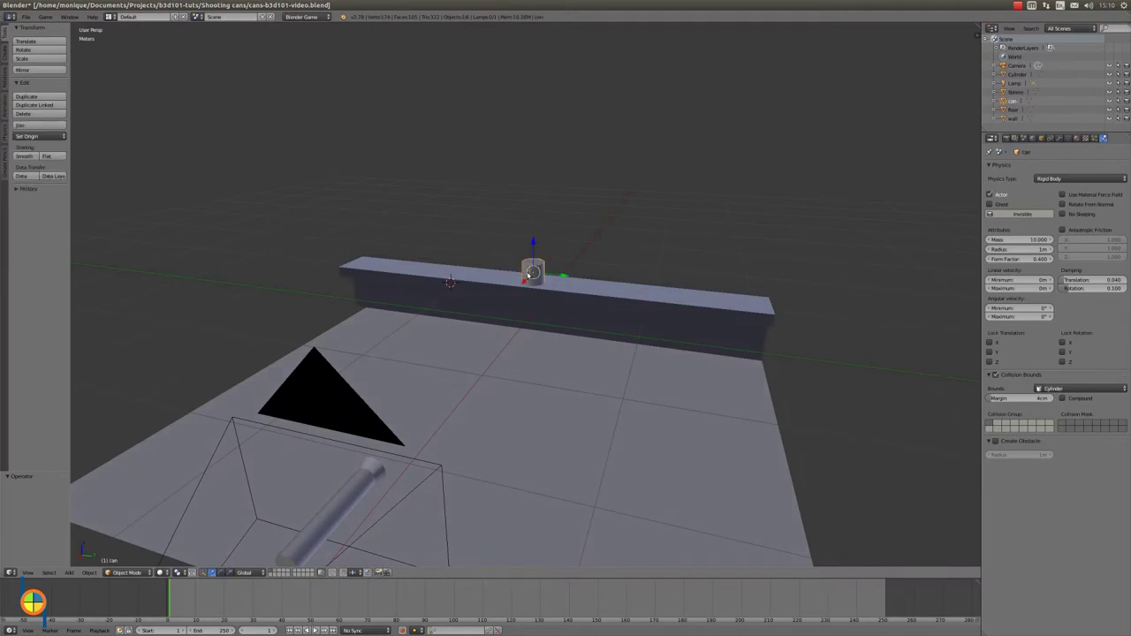
left_click(1069, 140)
left_click(1123, 332)
Add a new material to the can and rename it 'can'.
left_click(1077, 138)
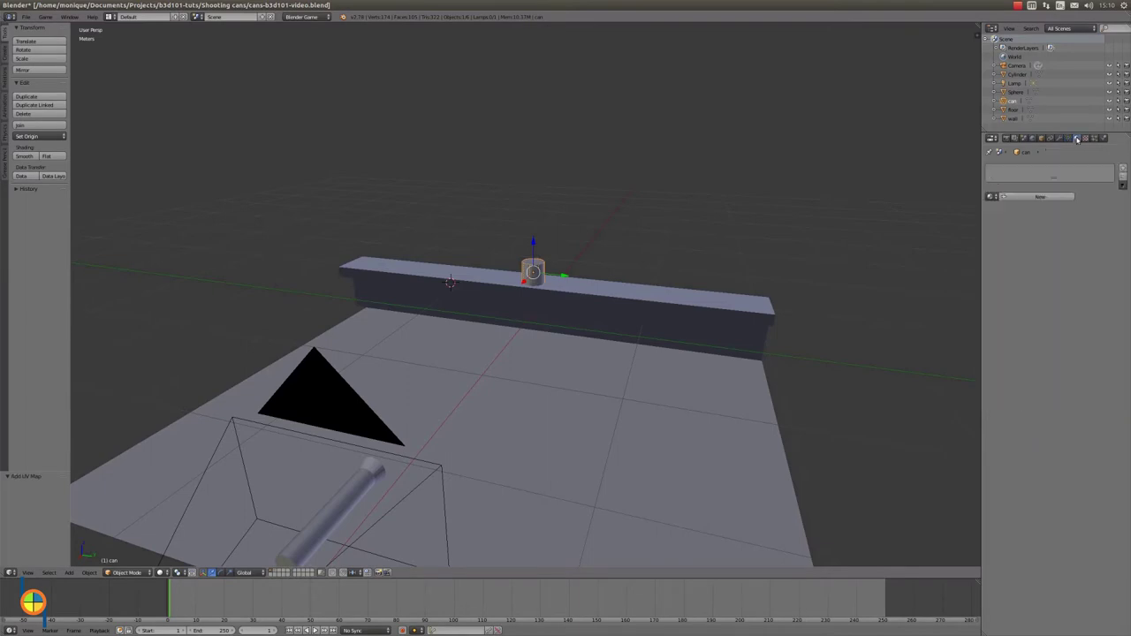
left_click(1052, 197)
left_click(1022, 196)
type("can")
key("Return")
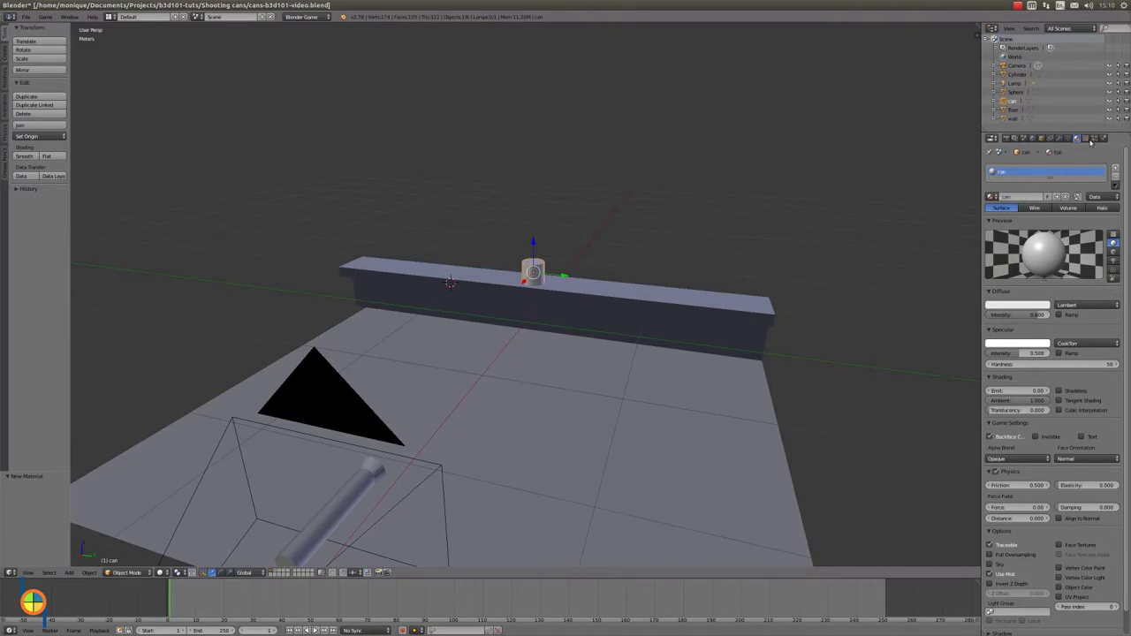
Create a new image texture for the can material, loaded with the paint-can JPG from textures.
left_click(1086, 139)
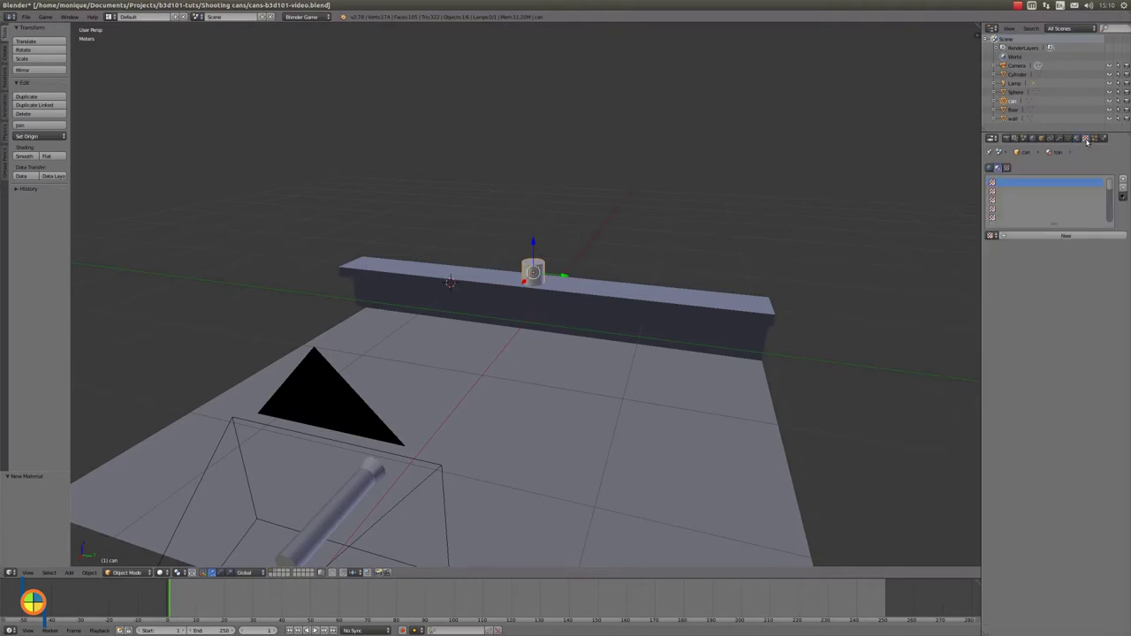
left_click(1071, 235)
left_click(1091, 377)
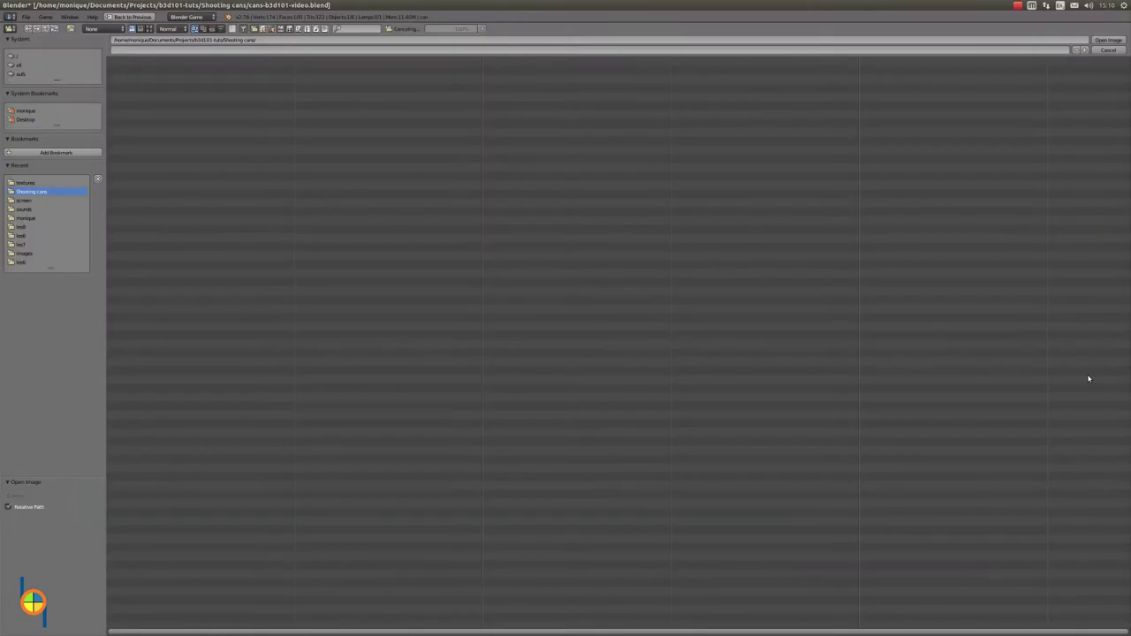
left_click(133, 95)
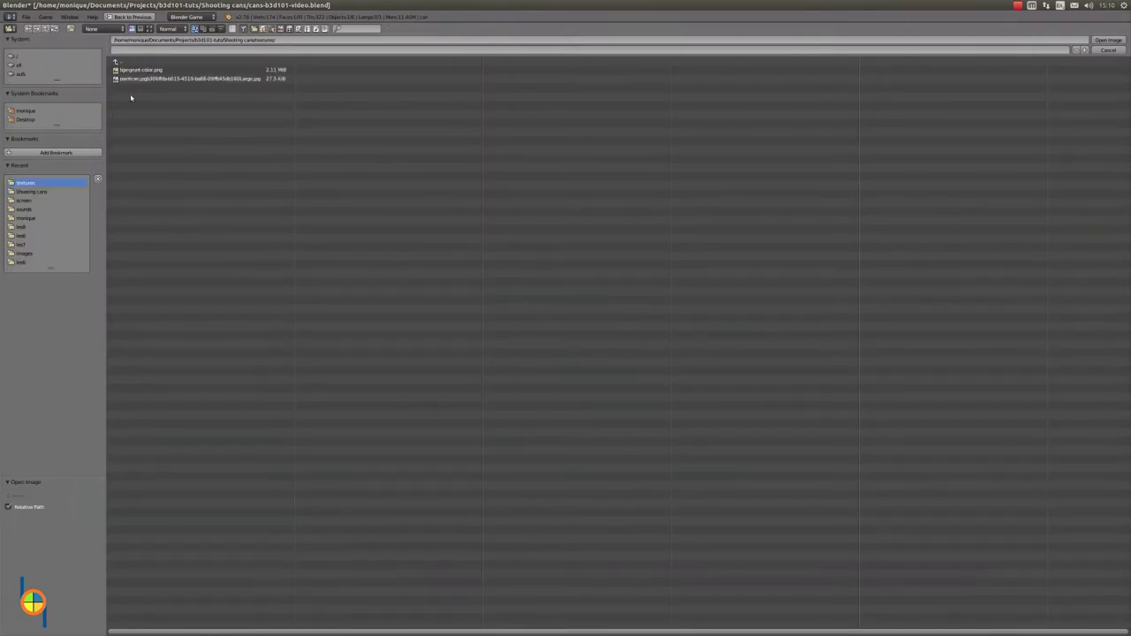
left_click(138, 79)
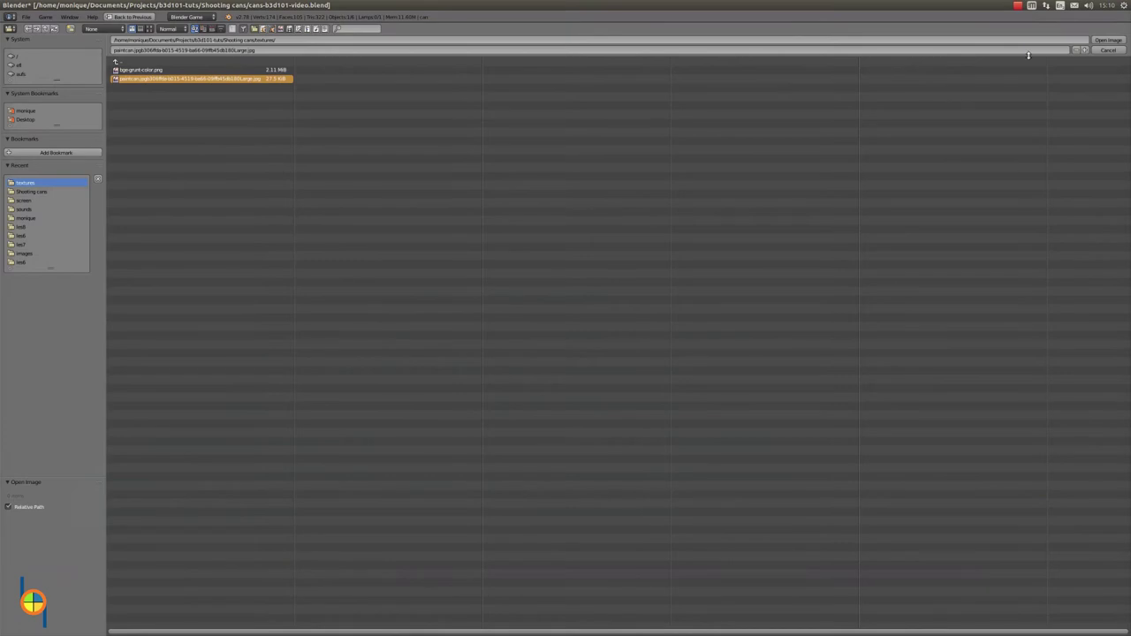
left_click(1101, 40)
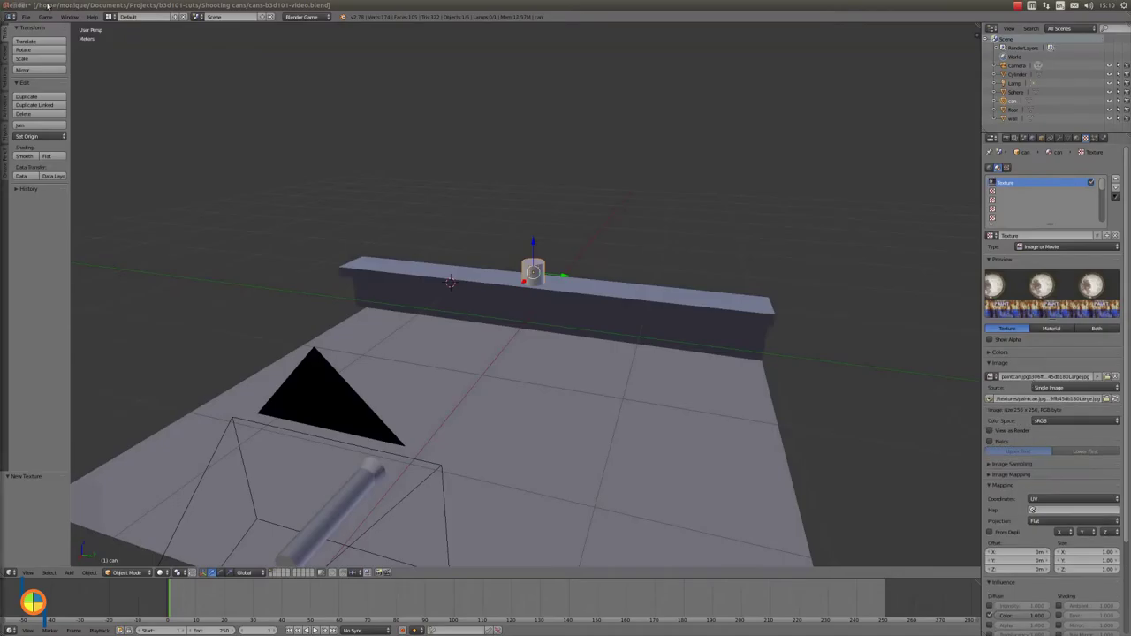
Switch to the UV Editing layout, show the paint-can image, and raise the can slightly on Z.
left_click(115, 17)
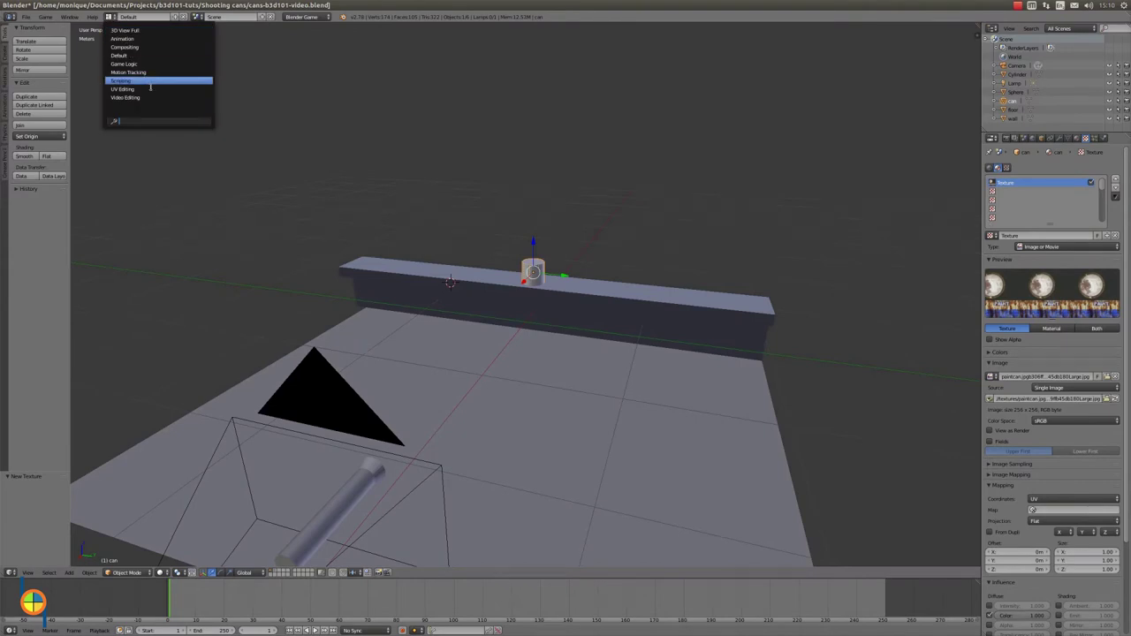
left_click(150, 89)
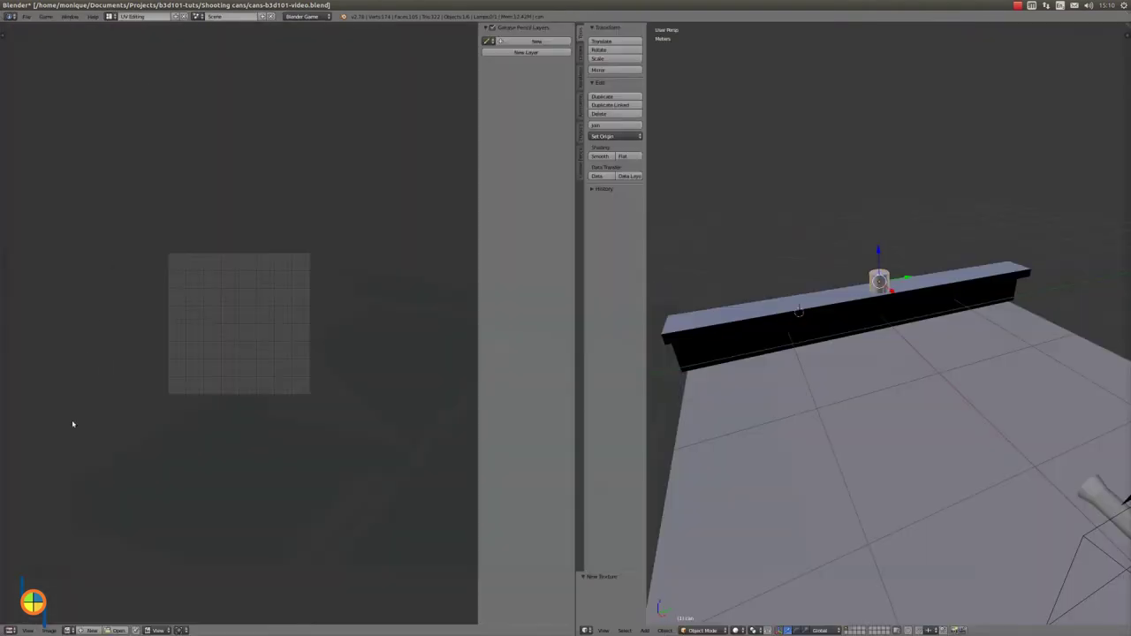
left_click(71, 630)
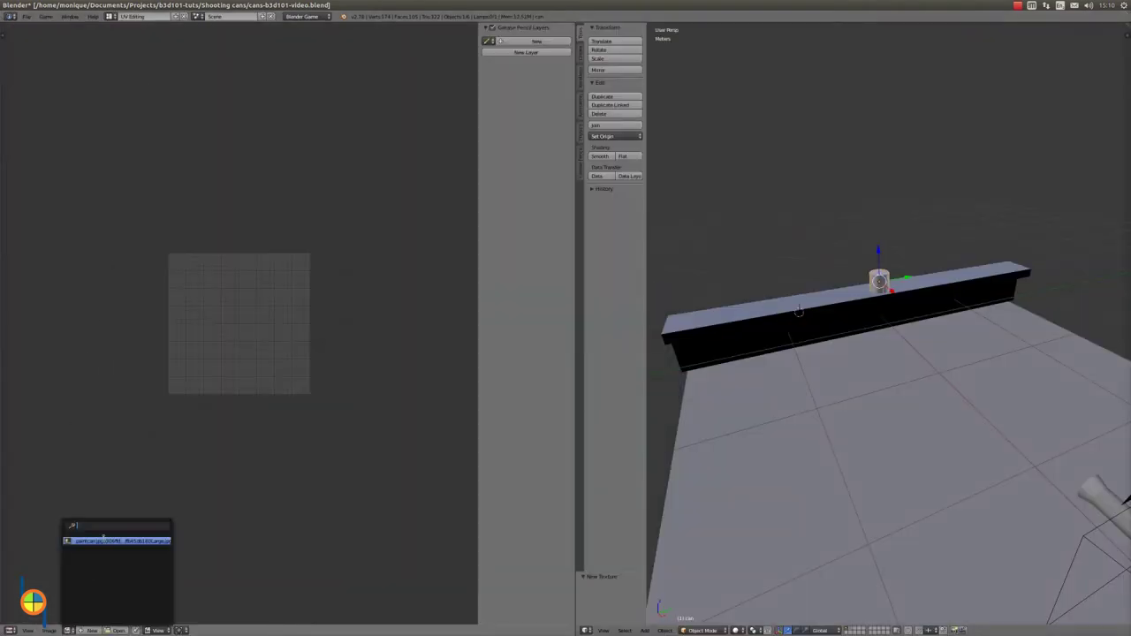
left_click(103, 540)
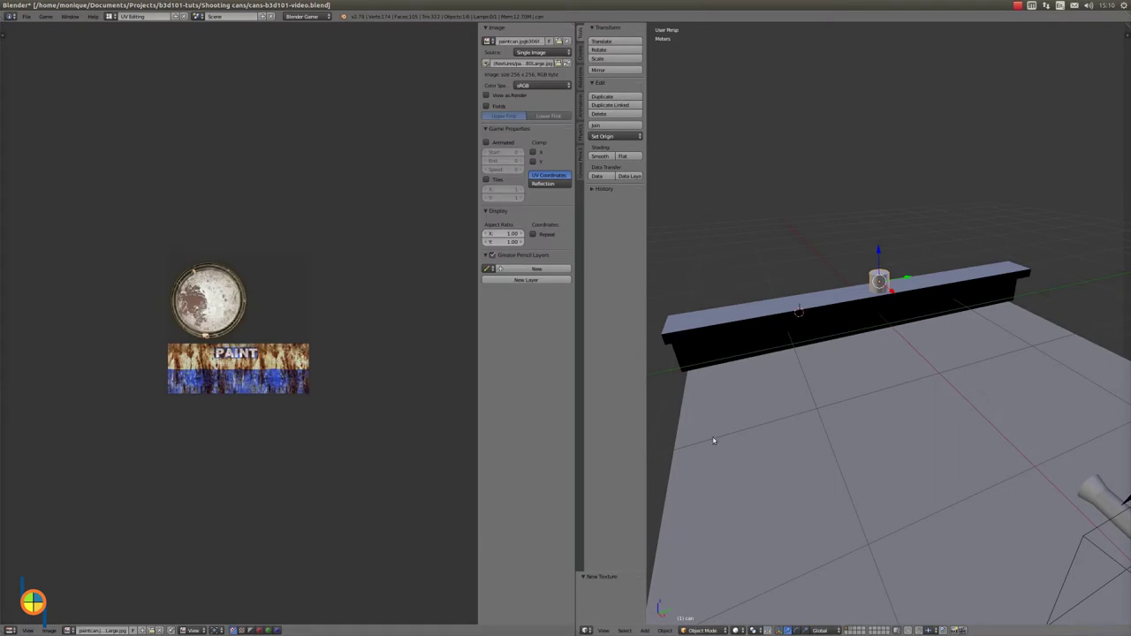
left_click_drag(871, 258, 871, 245)
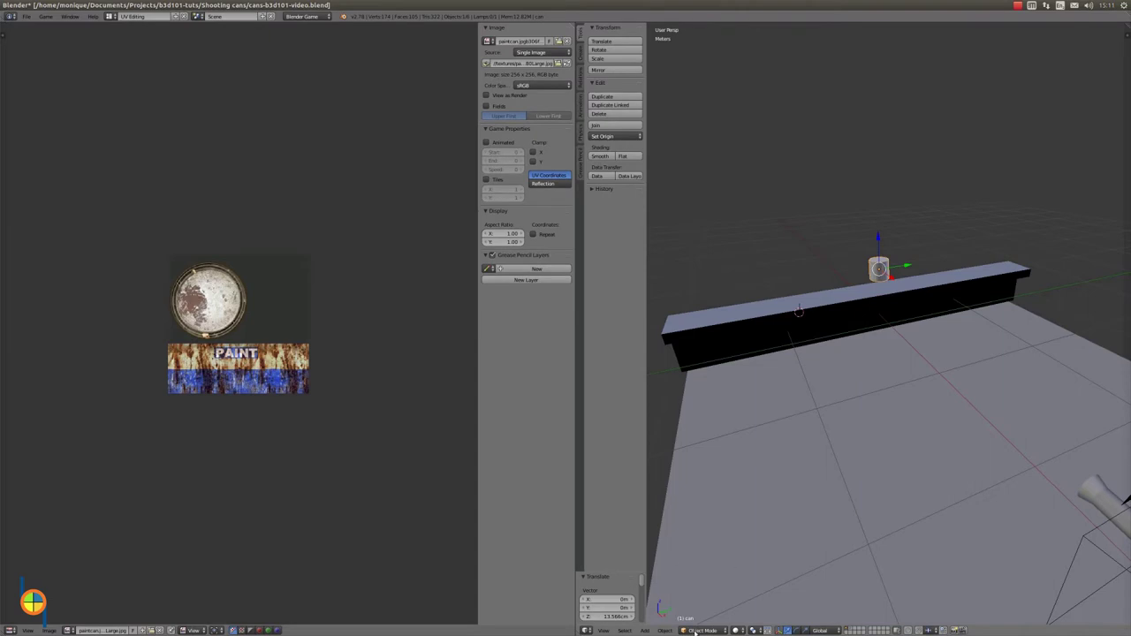
left_click(695, 631)
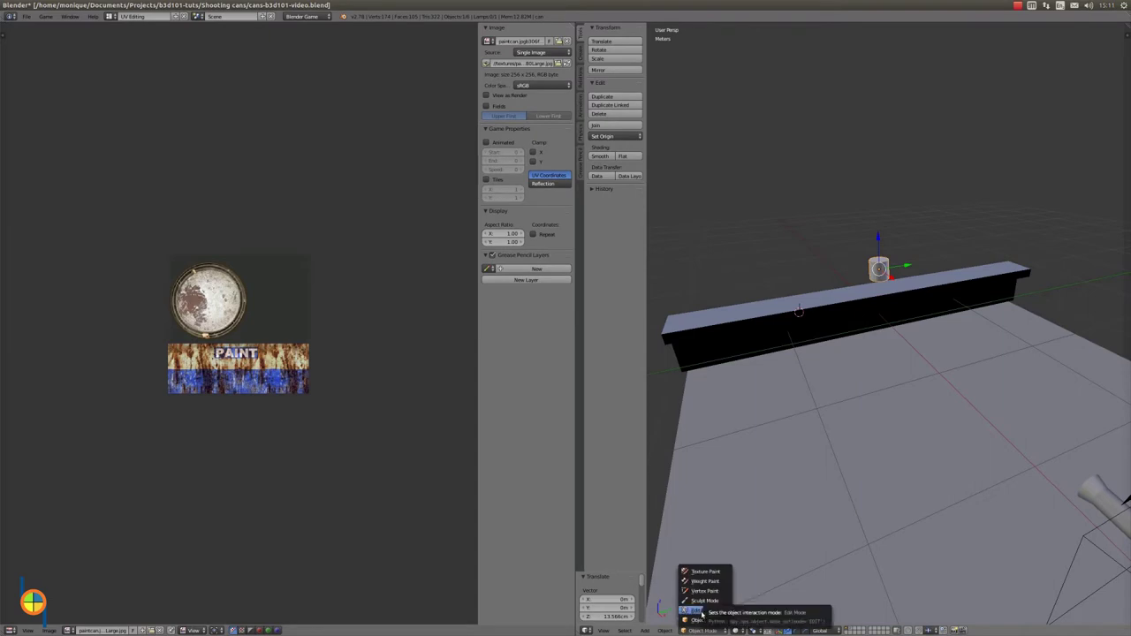
Enter Edit Mode on the can, select all its geometry, and disable 'Limit selection to visible'.
left_click(702, 612)
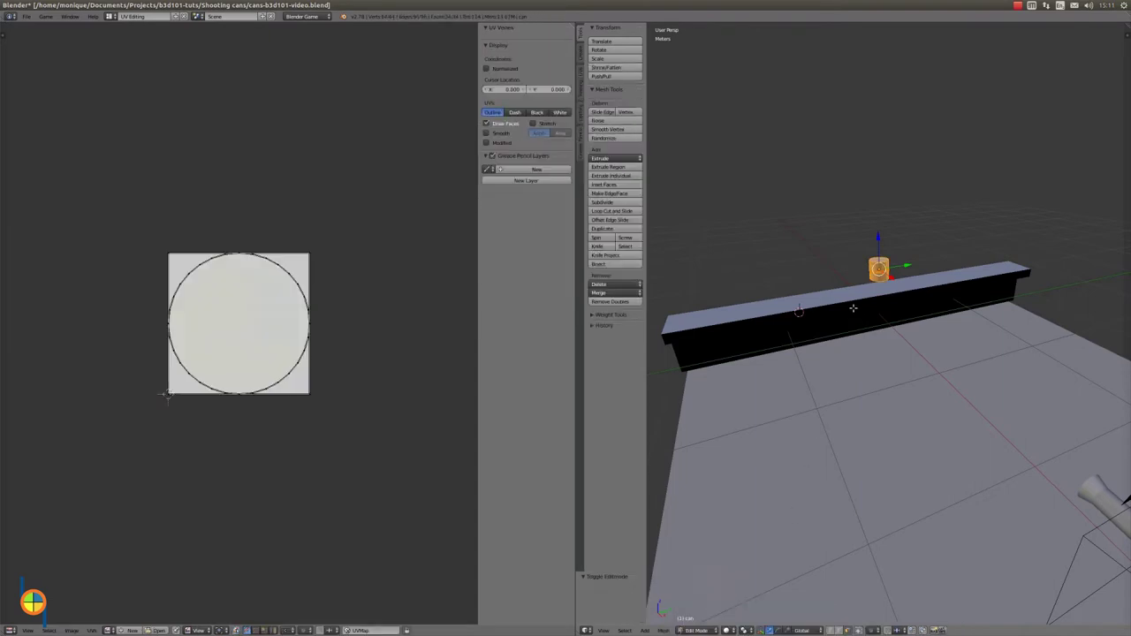
key("a")
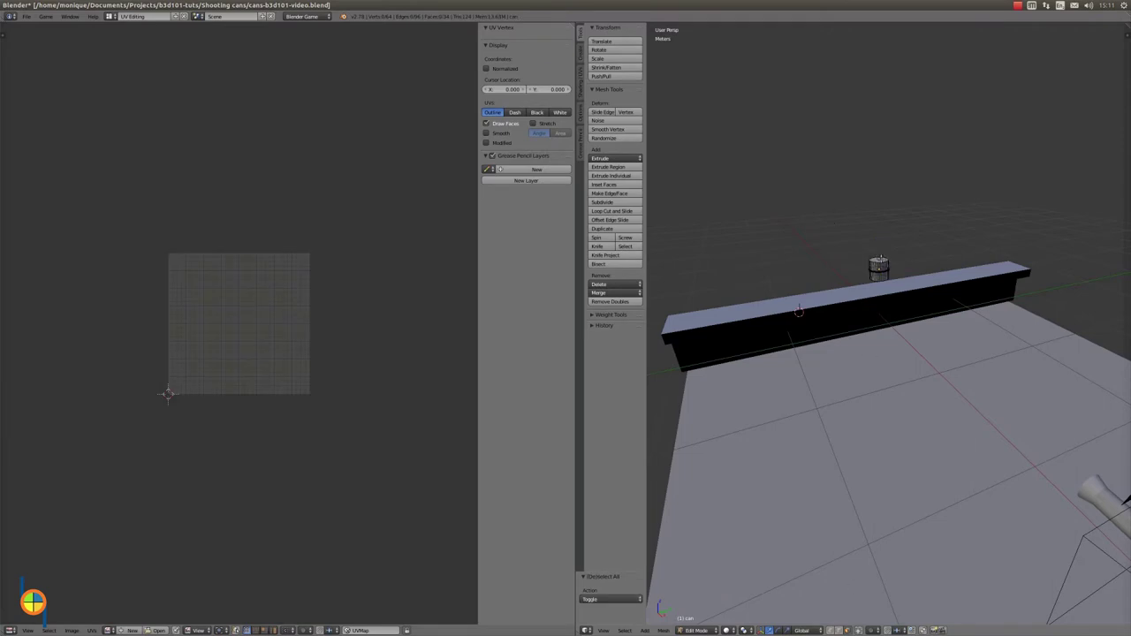
key("a")
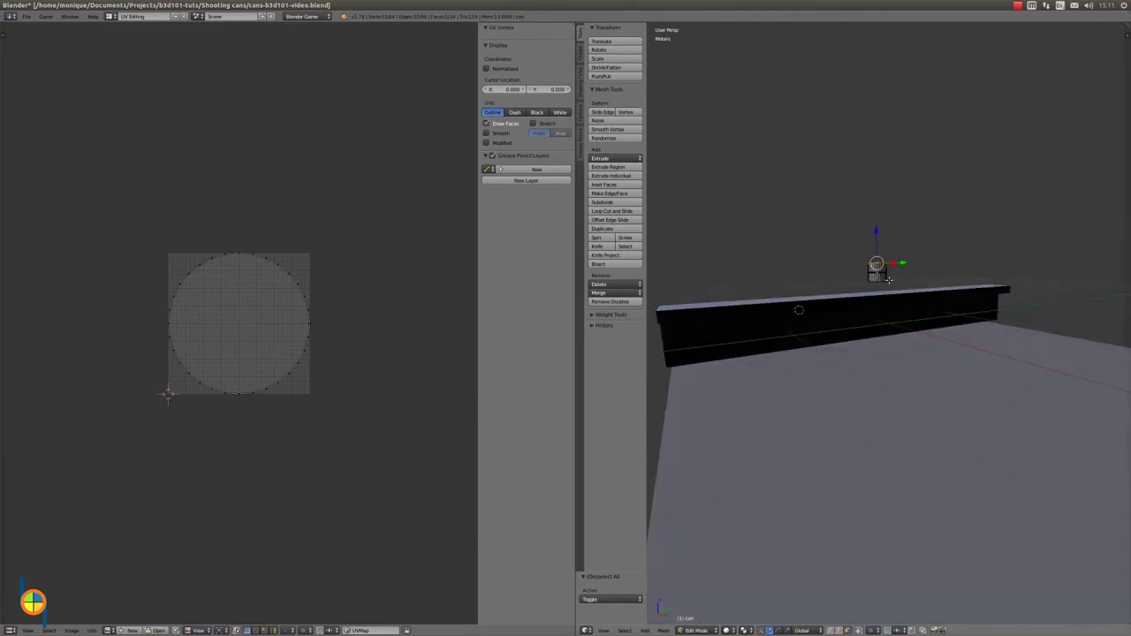
scroll(878, 265, "up", 5)
scroll(879, 258, "up", 2)
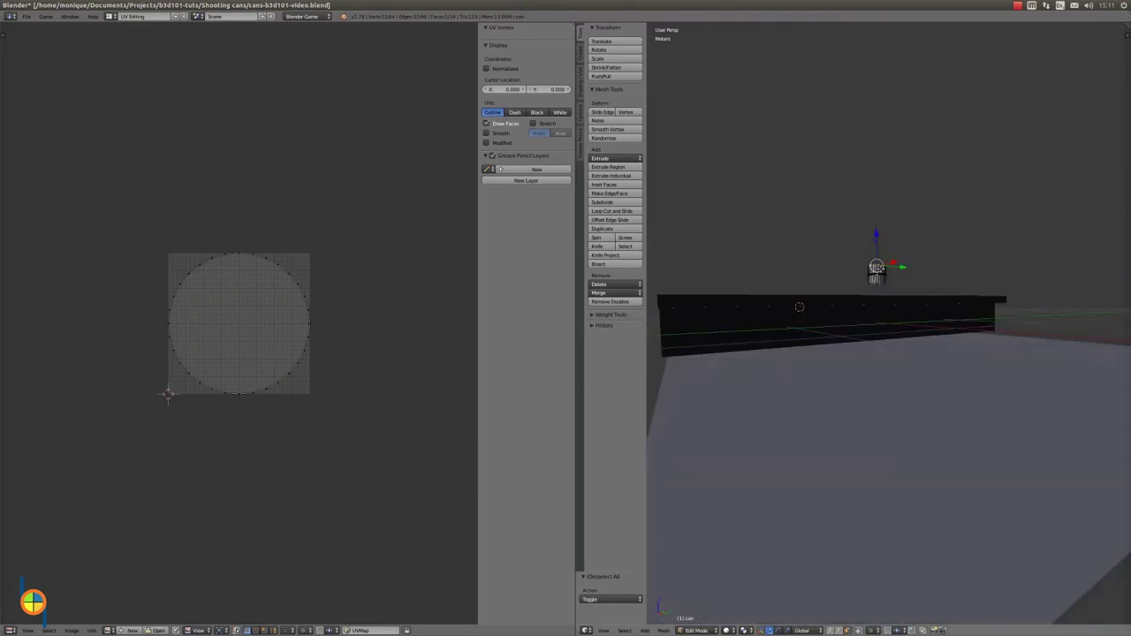
scroll(878, 266, "up", 2)
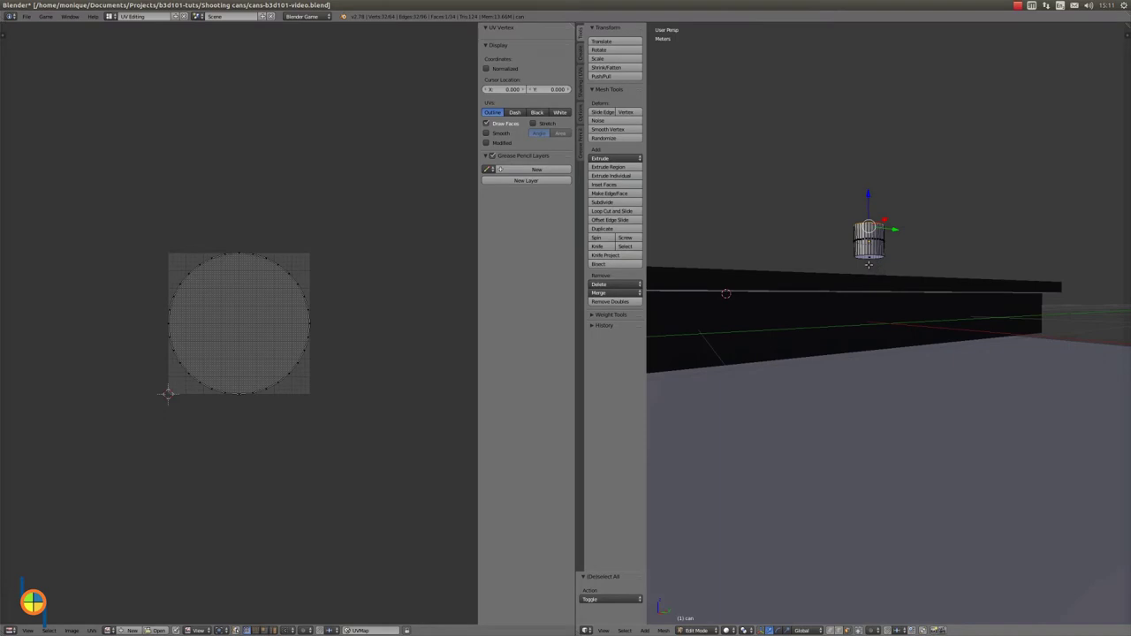
middle_click_drag(849, 292, 853, 327)
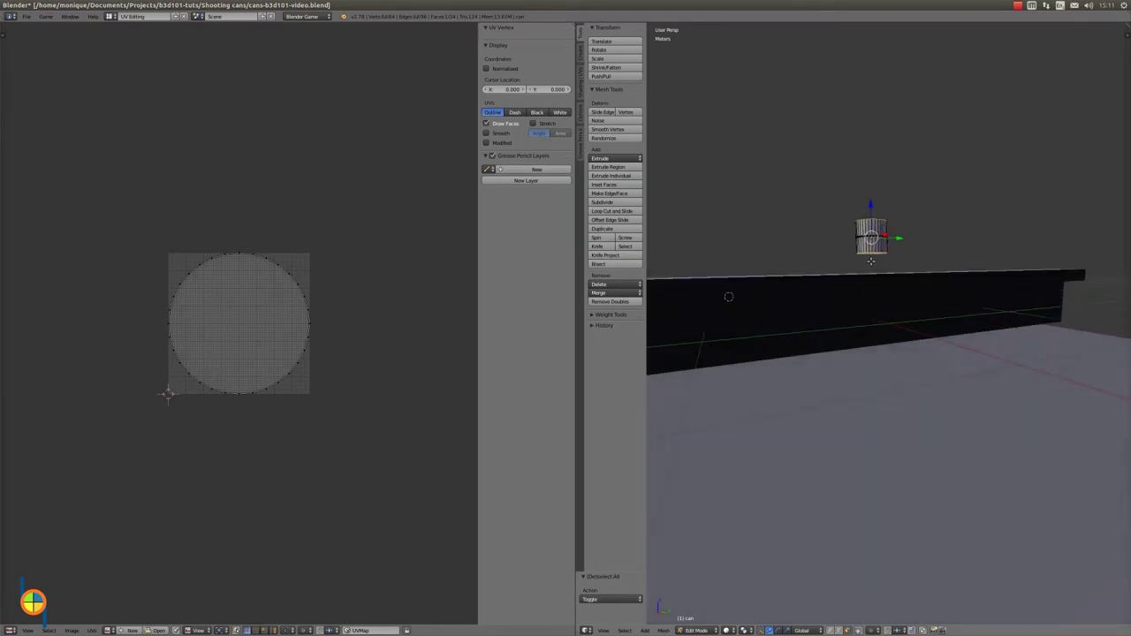
left_click(841, 630)
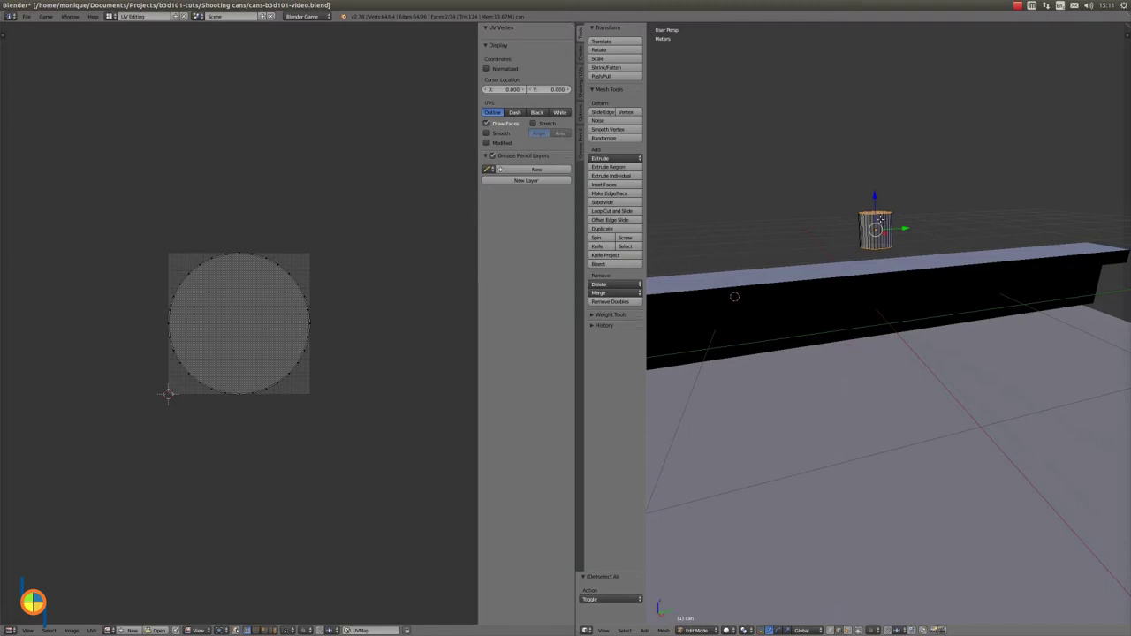
Mark one vertical side edge of the can as a UV seam.
right_click(883, 220, "shift")
left_click(663, 630)
mouse_move(694, 507)
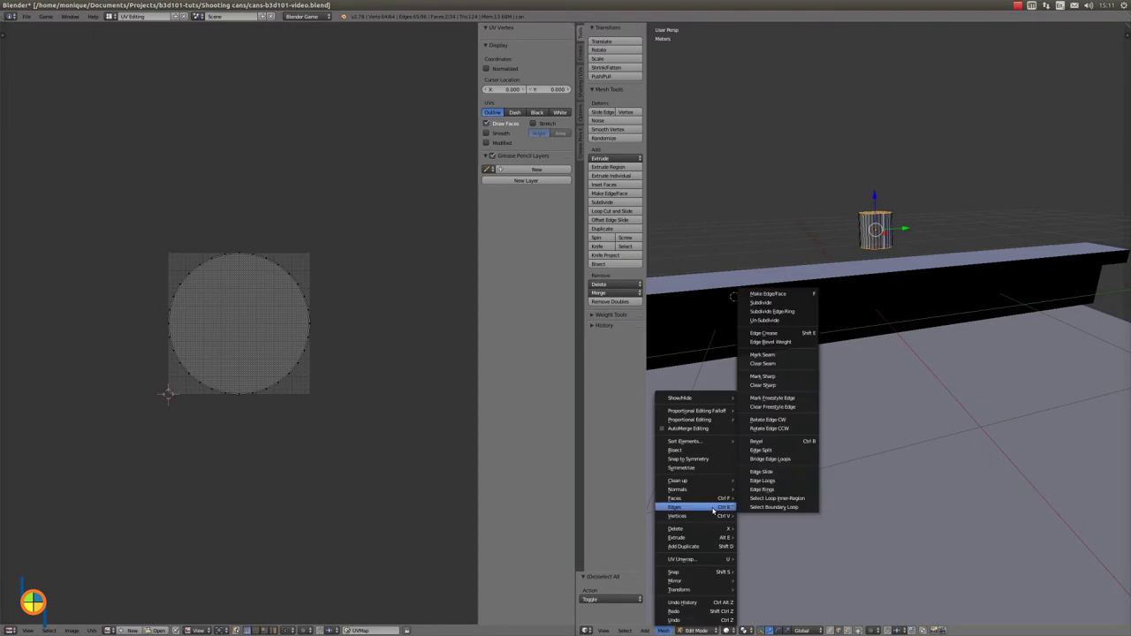
left_click(790, 356)
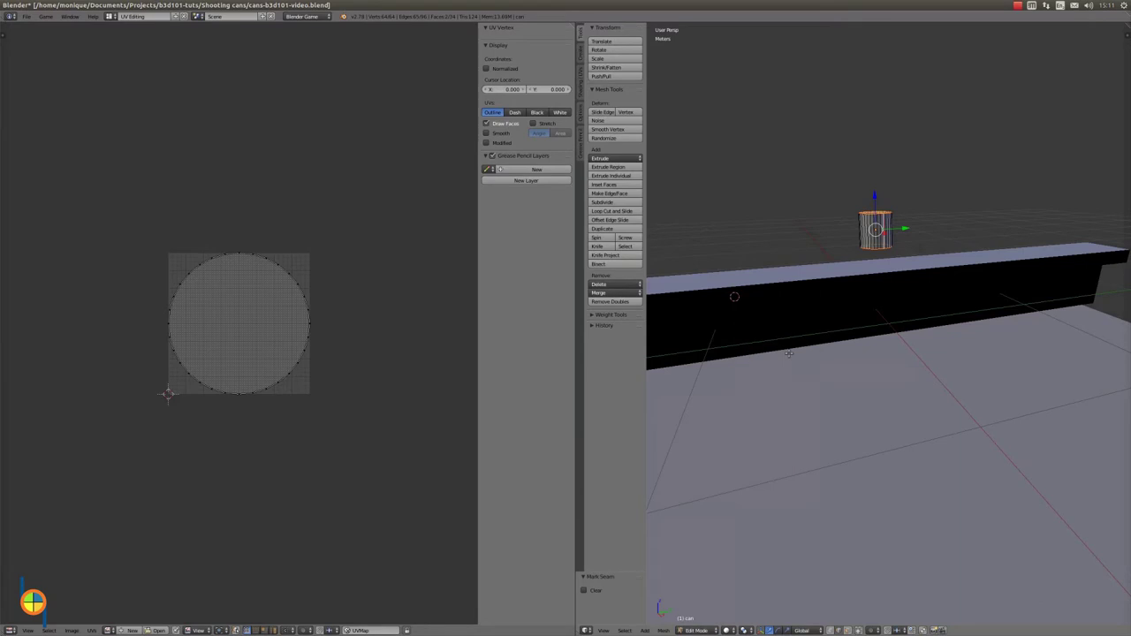
Select the whole can mesh and unwrap its UVs along the seam.
key("a")
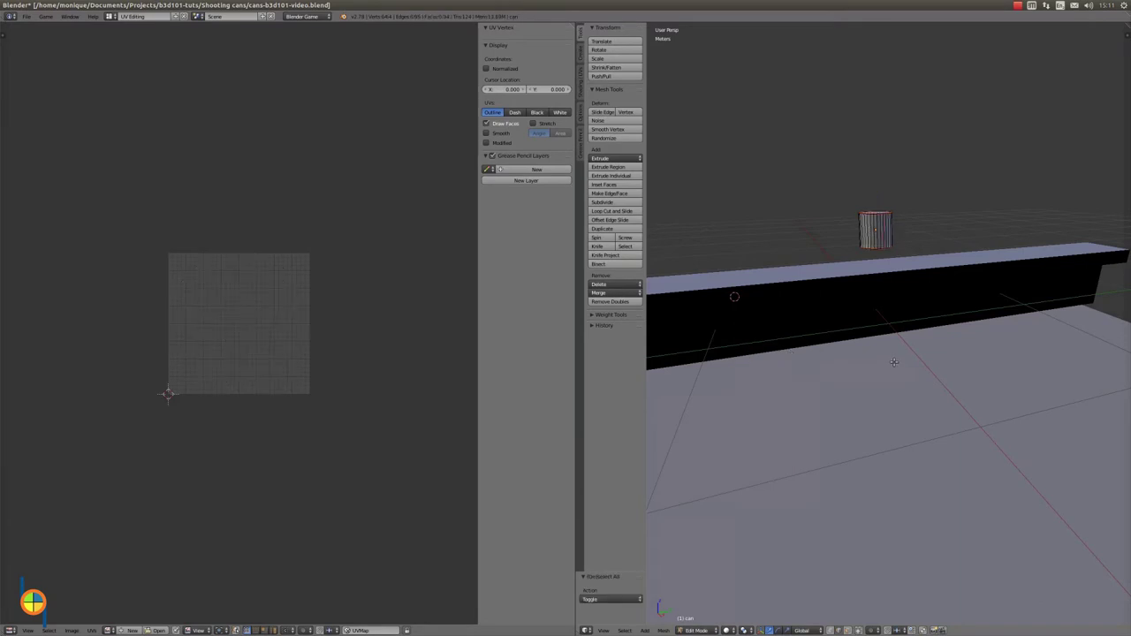
scroll(891, 362, "down", 2)
scroll(884, 362, "up", 2)
scroll(884, 362, "up", 1)
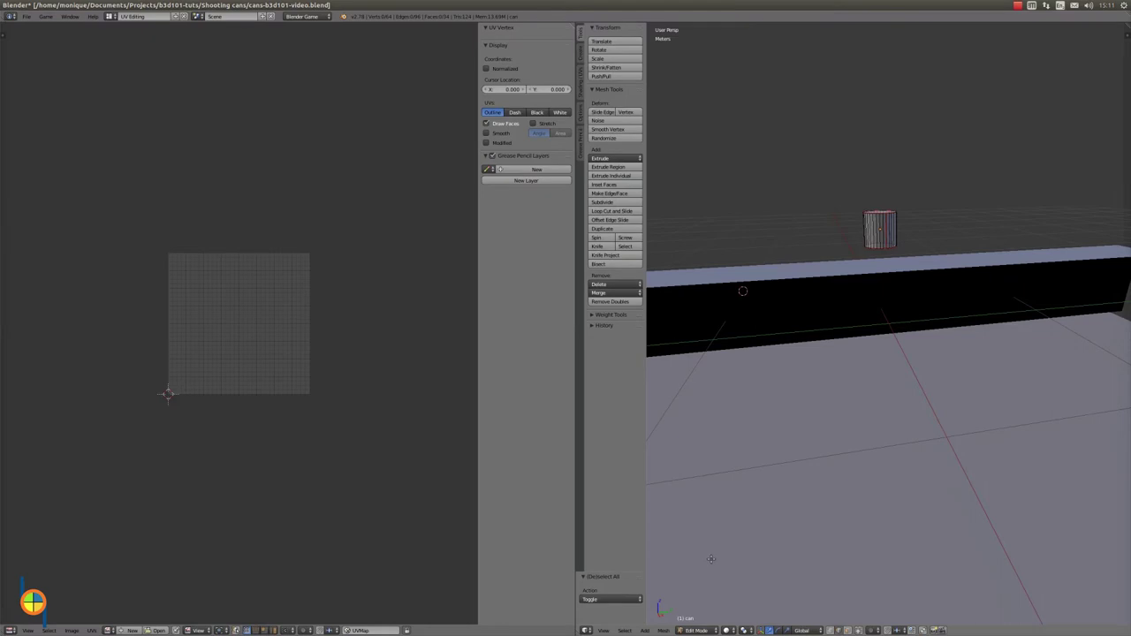
key("a")
left_click(663, 630)
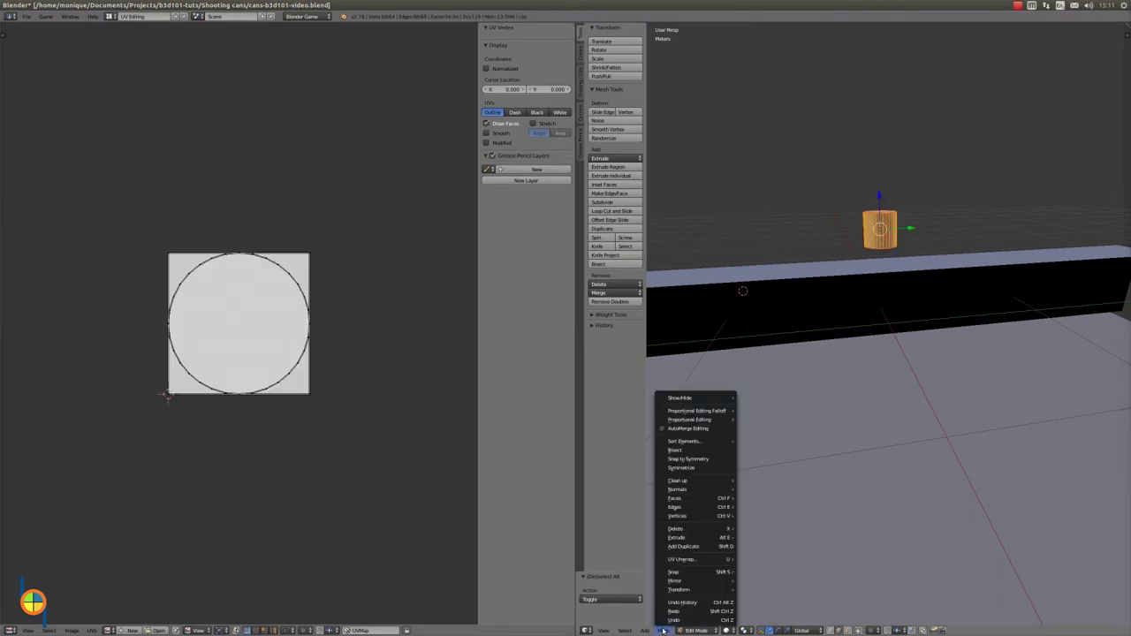
mouse_move(685, 559)
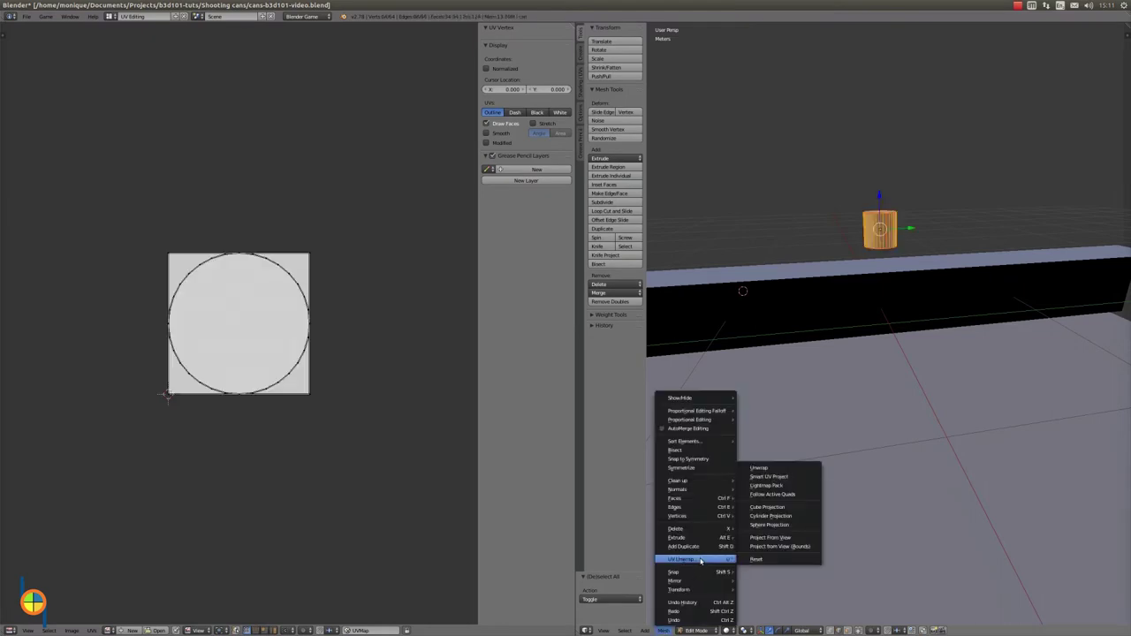
left_click(778, 467)
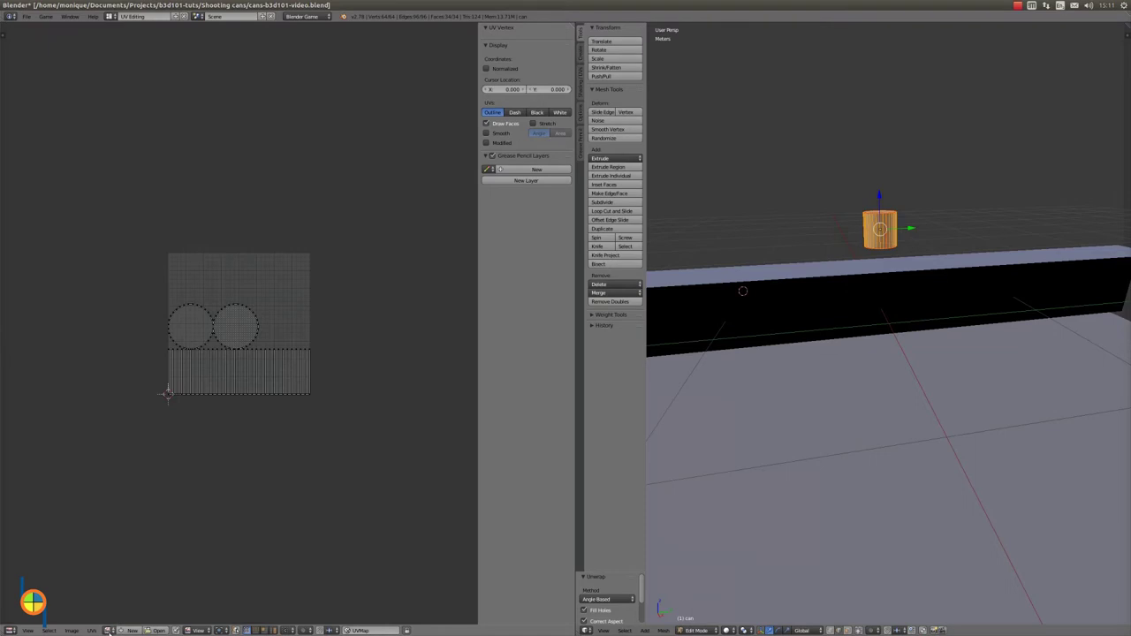
Load the rusty PAINT can image behind the can's UV layout, then reselect part of the can.
left_click(126, 544)
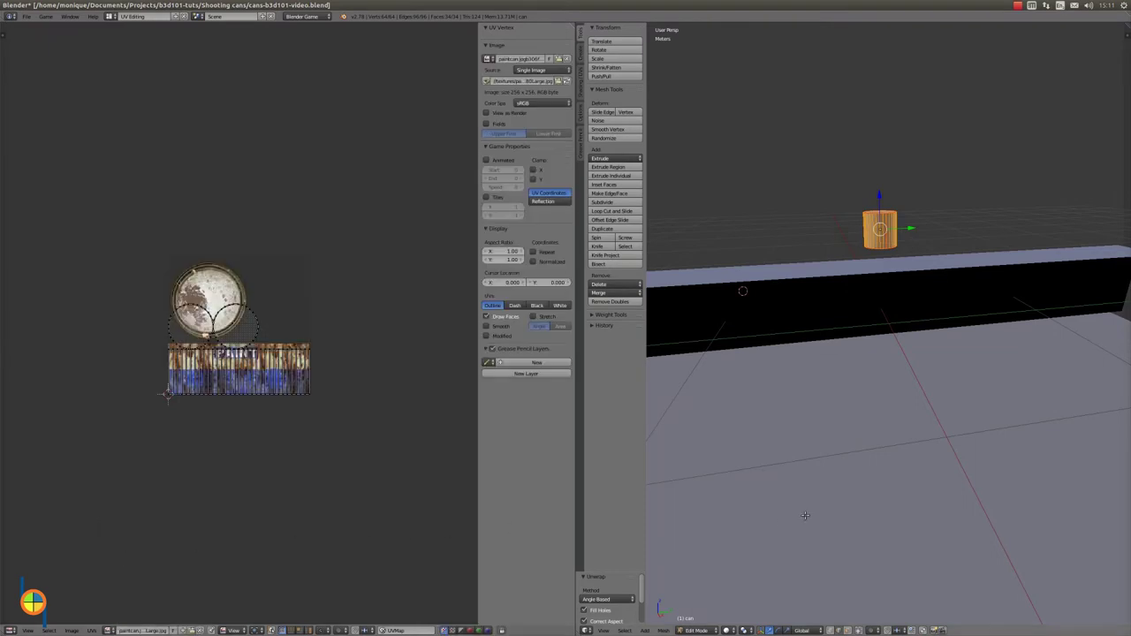
key("a")
middle_click_drag(910, 407, 908, 424)
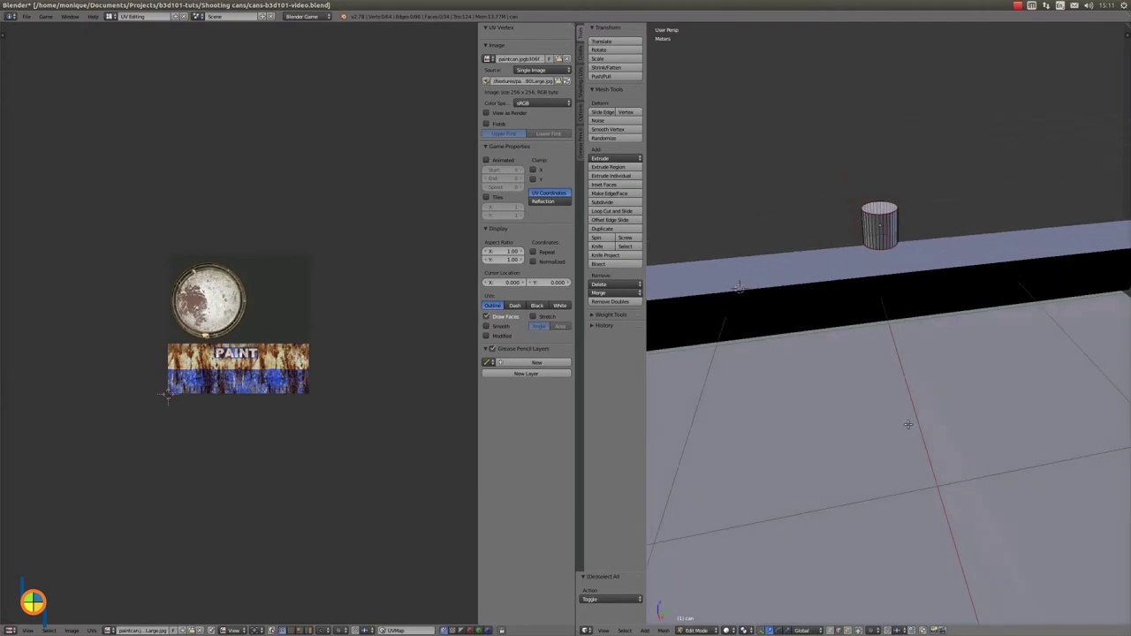
right_click(885, 211)
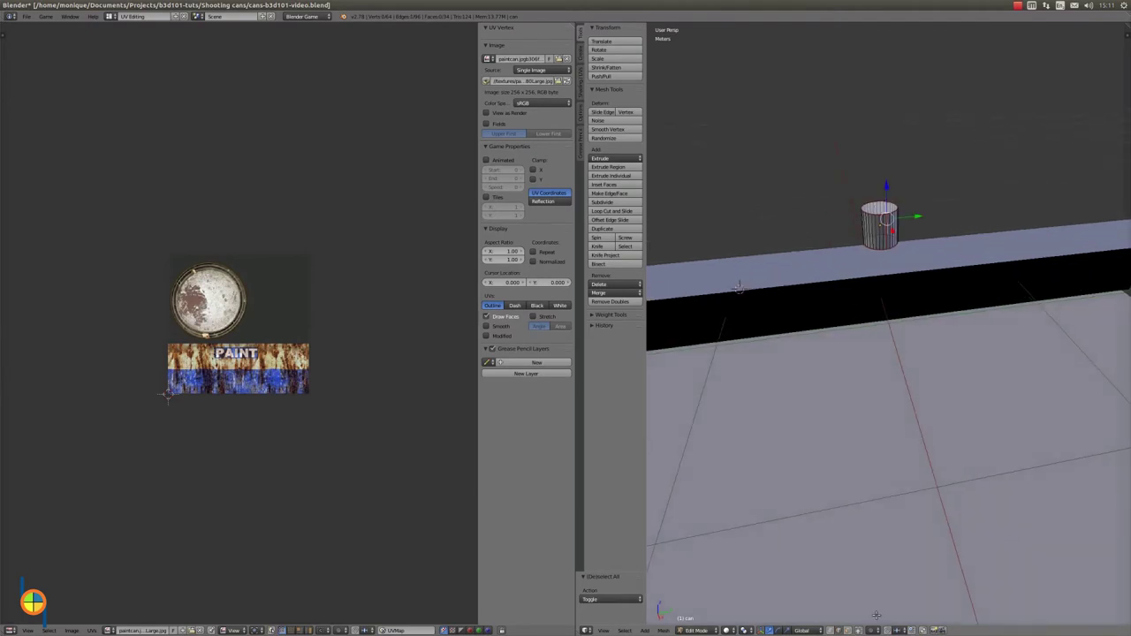
key("ctrl+r")
Box-select one end-cap UV circle, move it onto the texture's lid, and scale it by 1.625.
key("Escape")
left_click(283, 461)
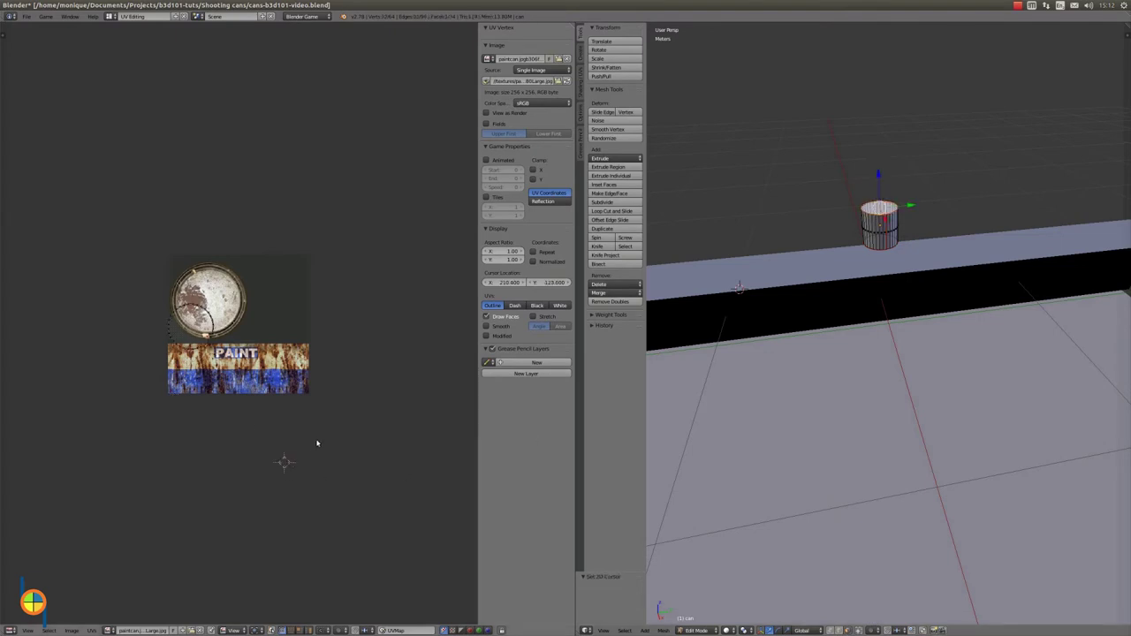
key("b")
left_click_drag(145, 294, 212, 345)
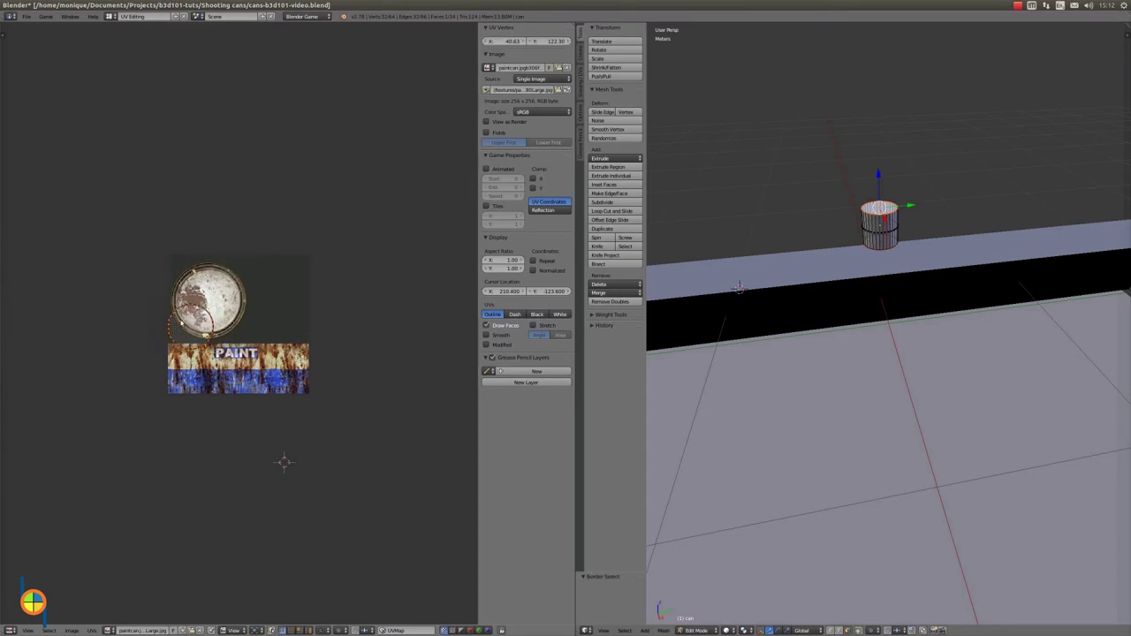
key("g")
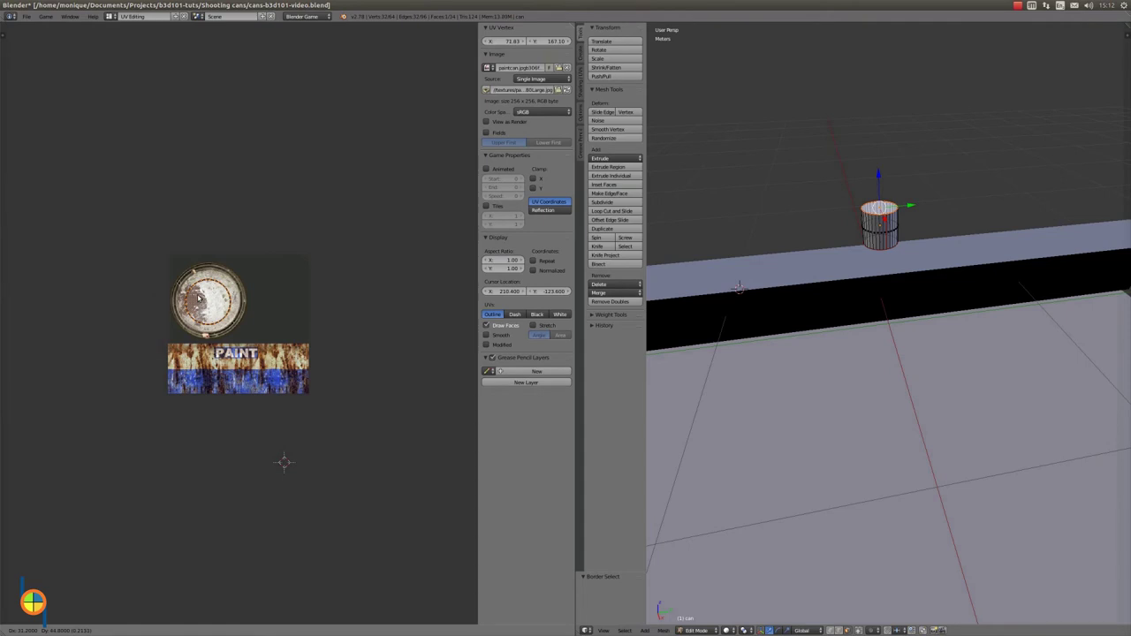
left_click(200, 297)
key("s")
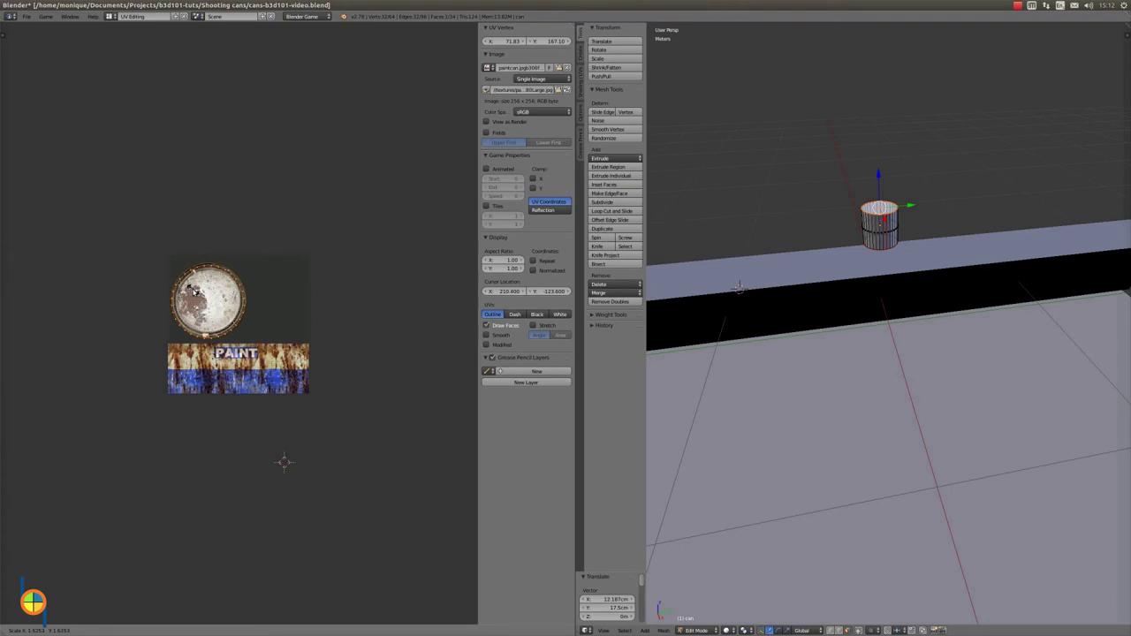
left_click(213, 309)
key("g")
left_click(238, 309)
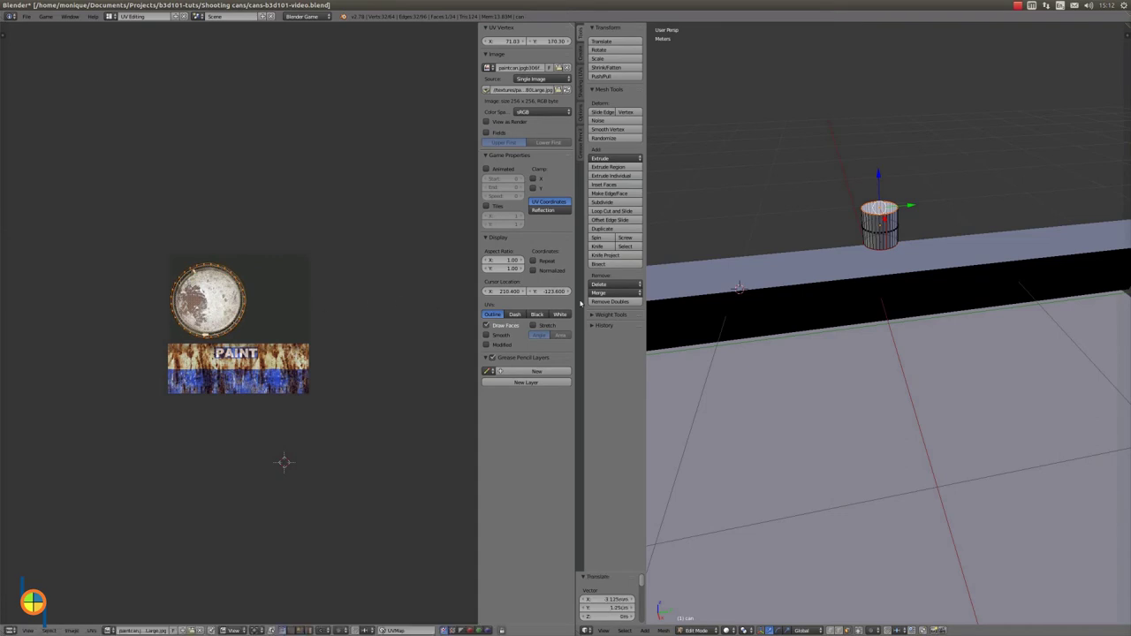
Box-select the second end-cap UV circle, move it over the lid, and scale it by 1.664.
middle_click_drag(892, 233, 874, 205)
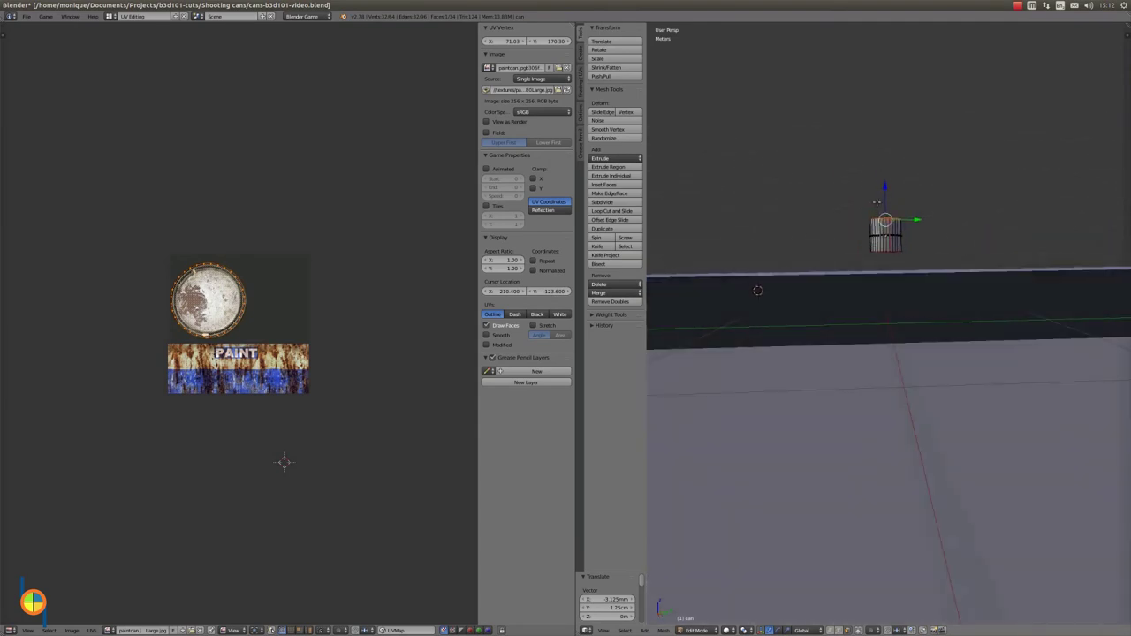
key("a")
key("c")
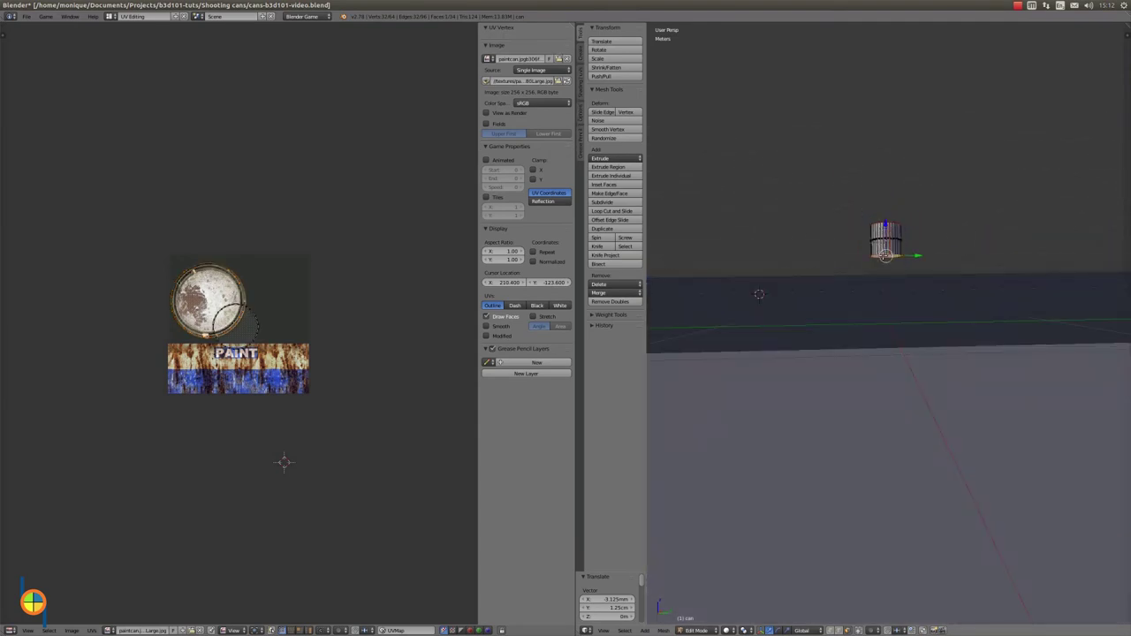
key("b")
left_click_drag(208, 303, 271, 351)
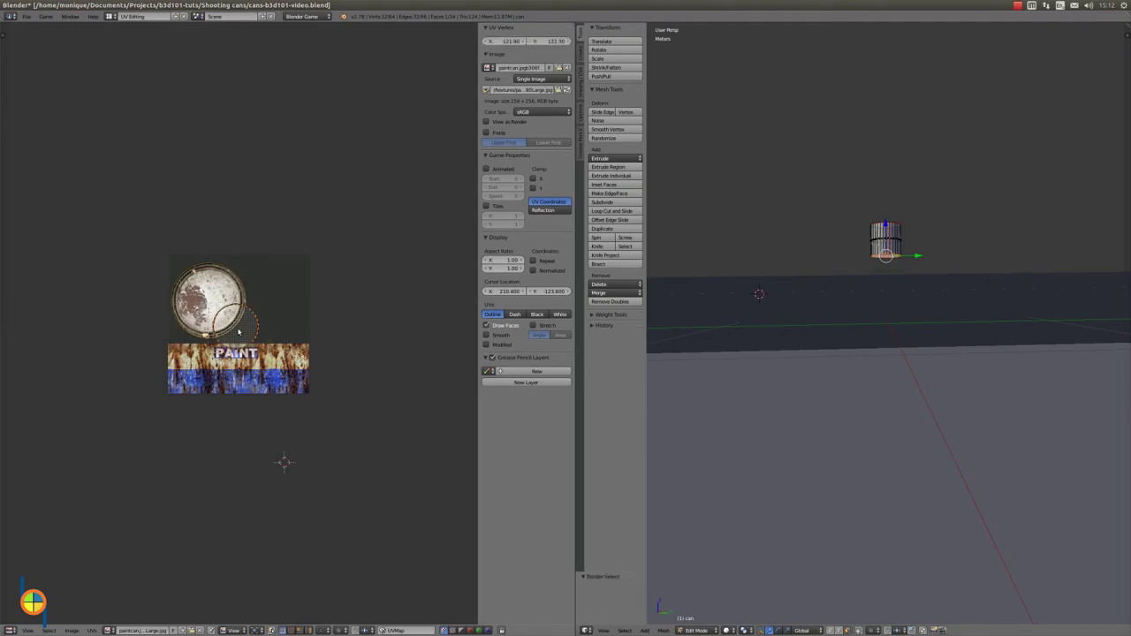
key("g")
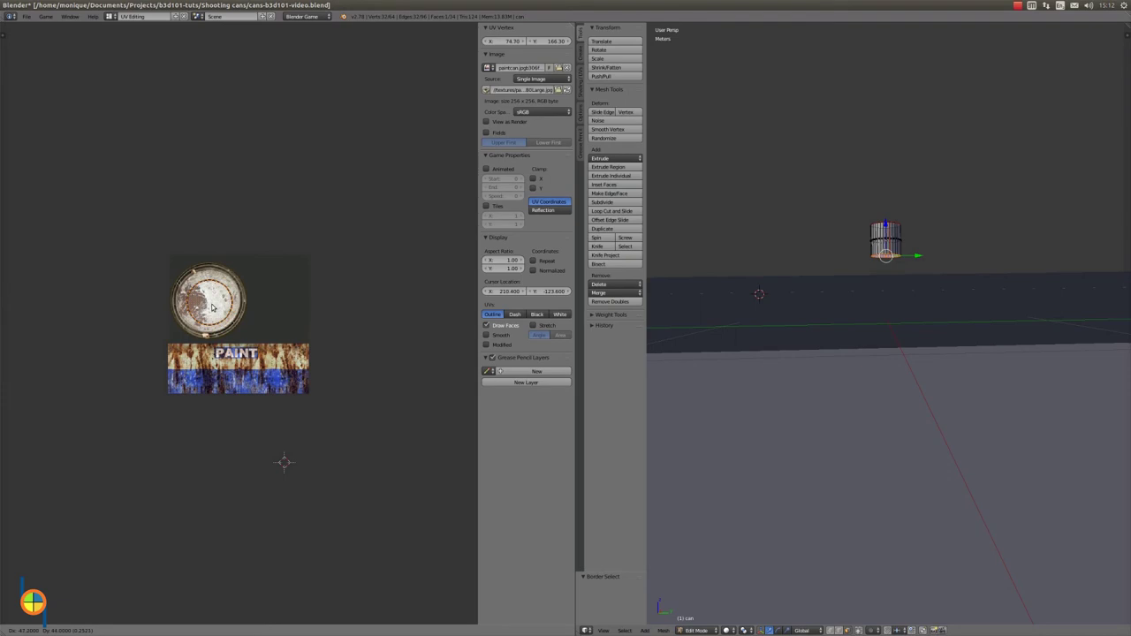
left_click(212, 307)
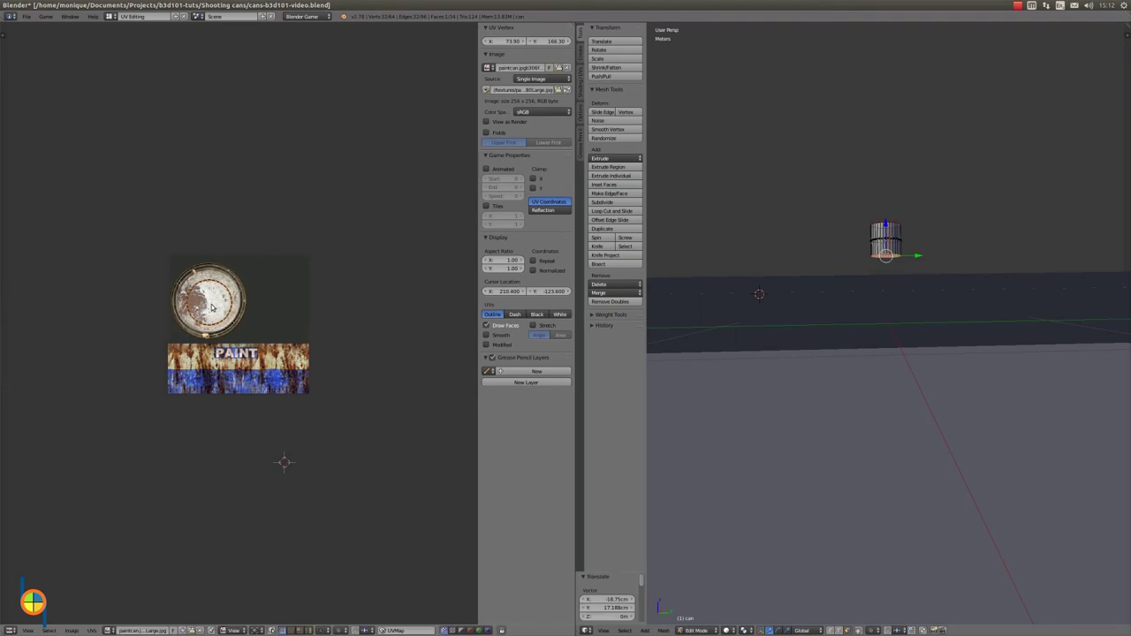
key("s")
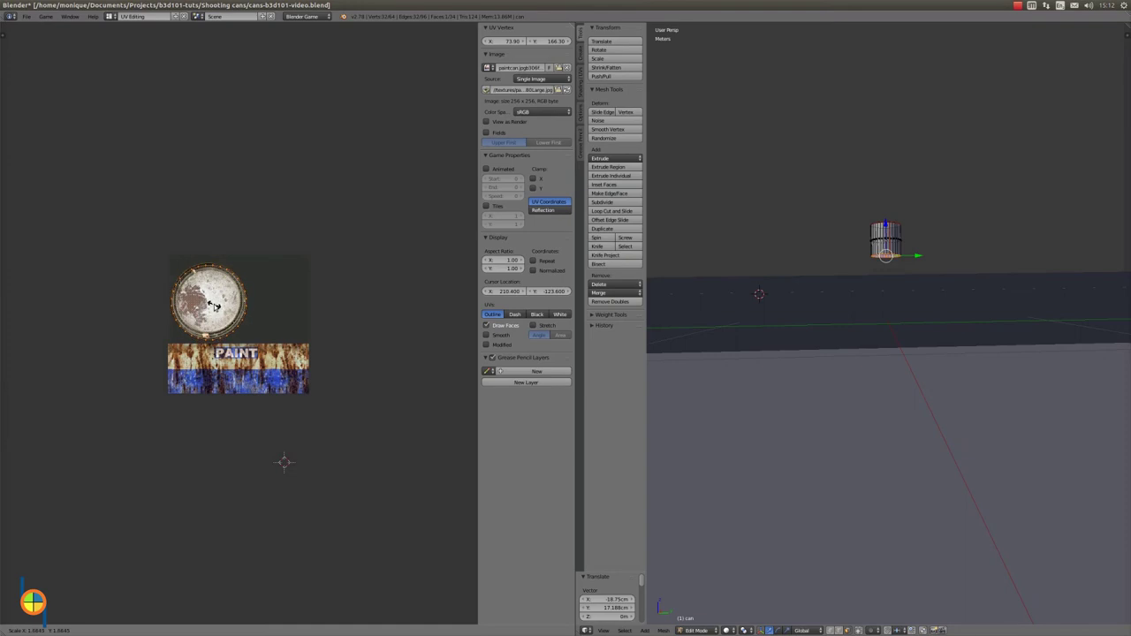
left_click(213, 305)
key("g")
left_click(213, 305)
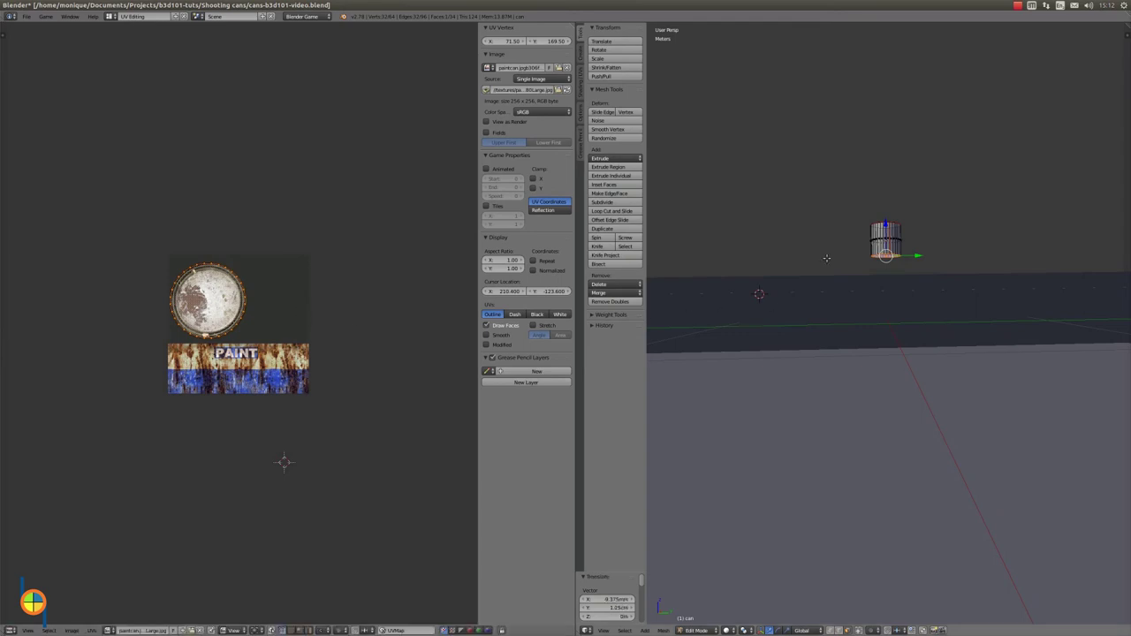
key("a")
key("a")
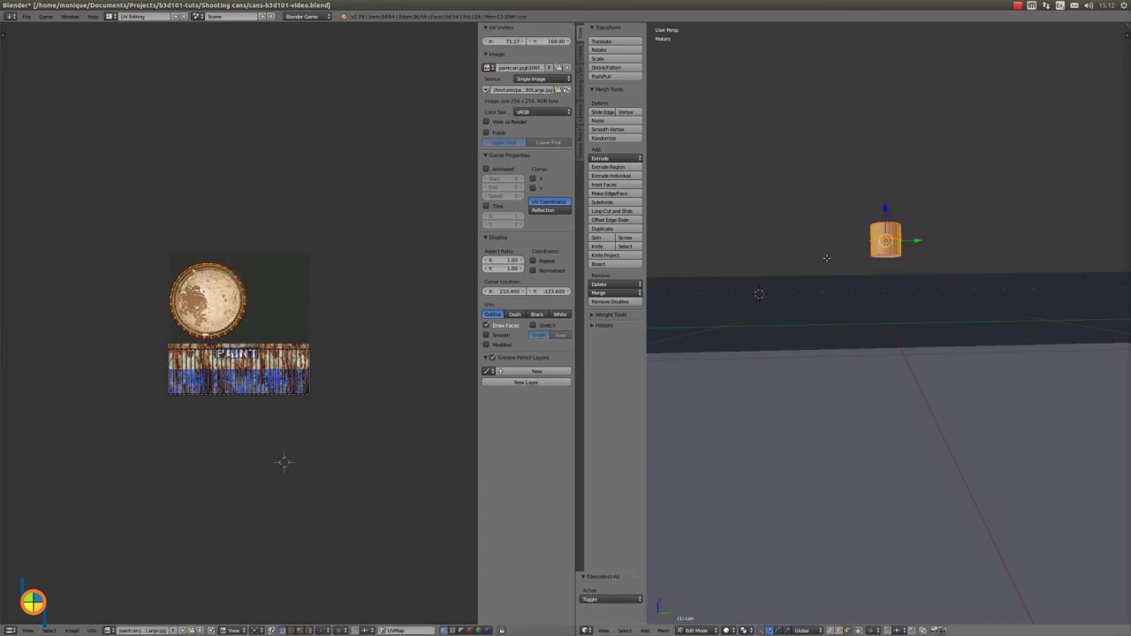
Box-select the top row of the side-strip UVs and raise it to the PAINT label's top edge.
left_click(168, 351)
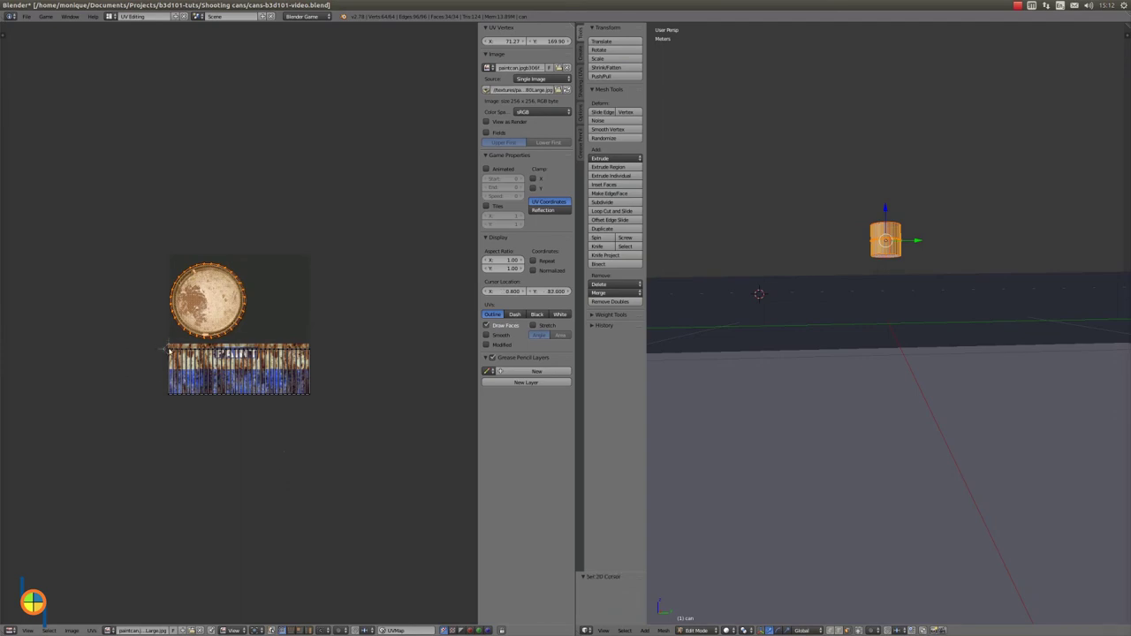
right_click(168, 351)
key("b")
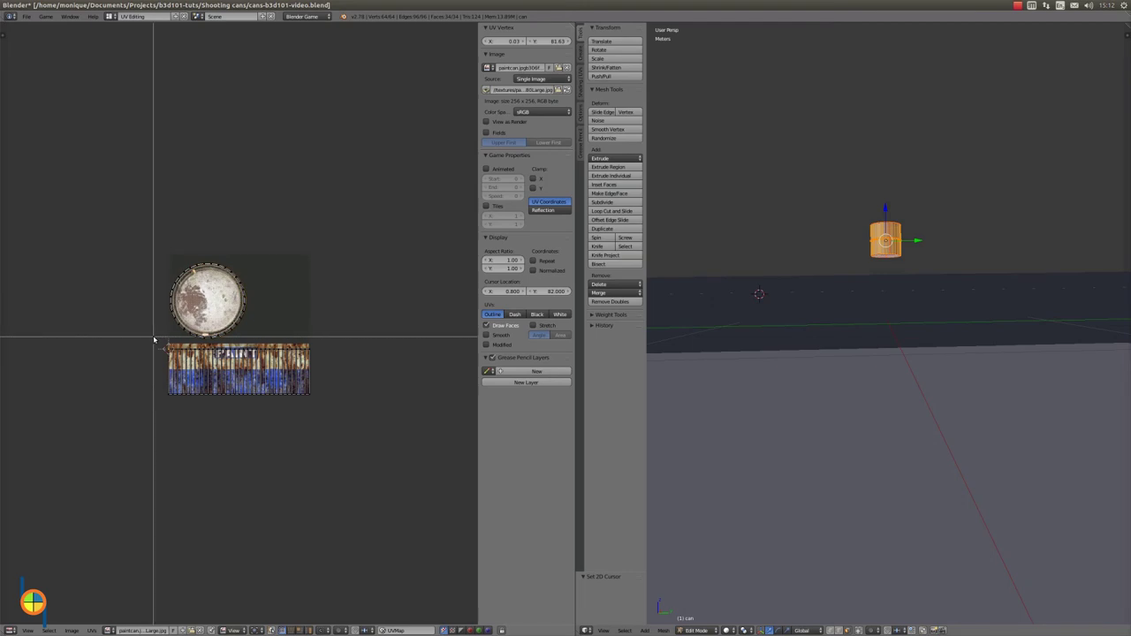
left_click_drag(159, 341, 319, 357)
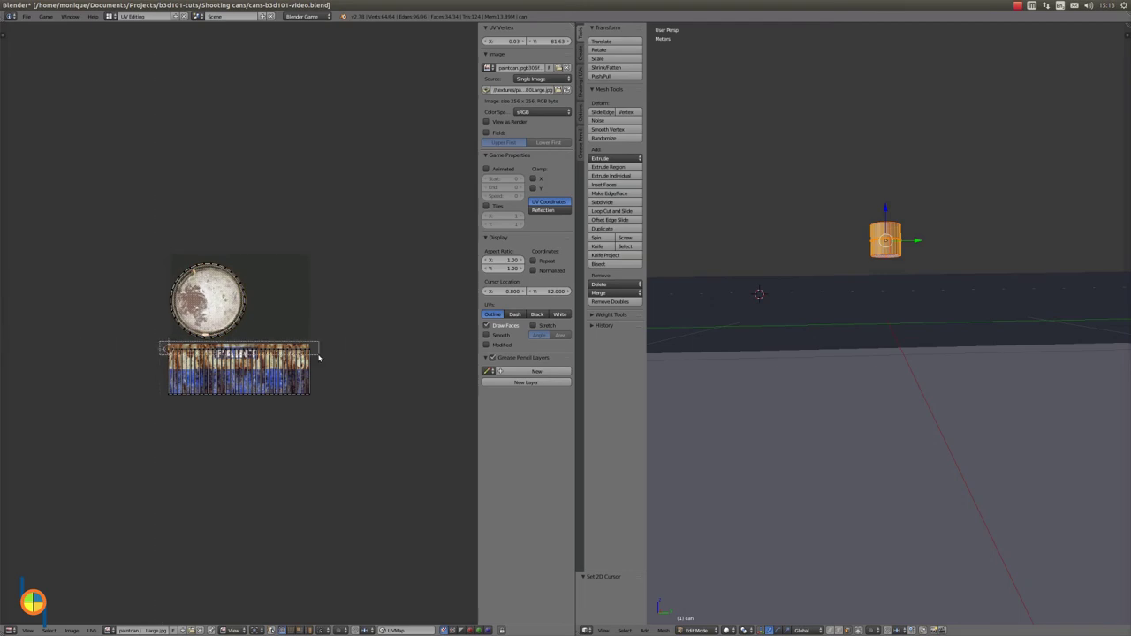
left_click_drag(319, 357, 319, 356)
key("g")
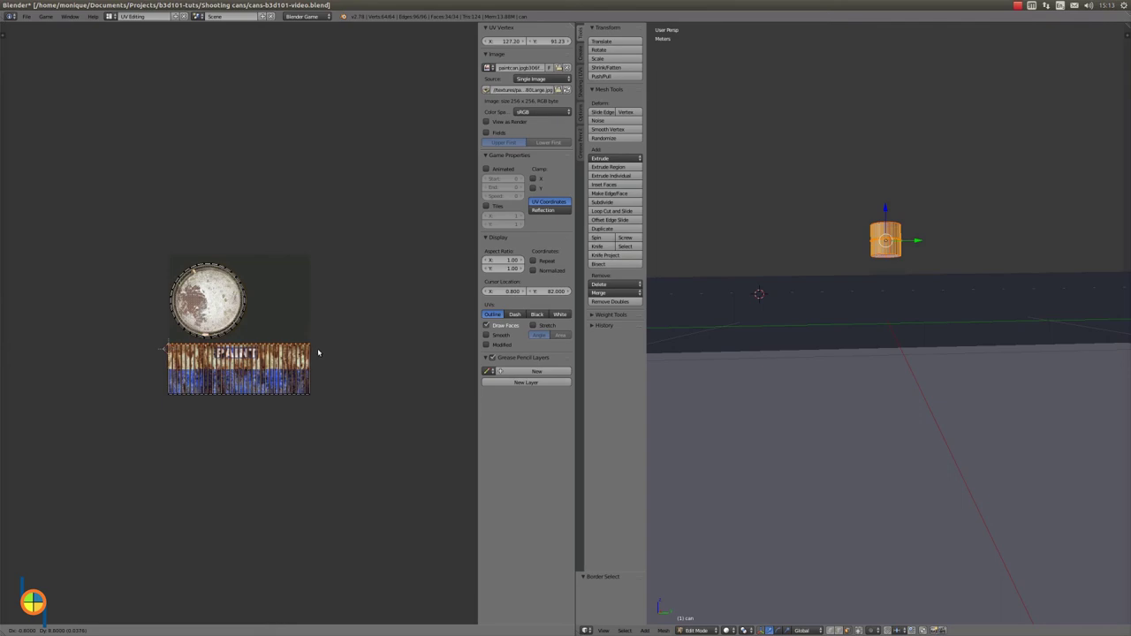
left_click(318, 352)
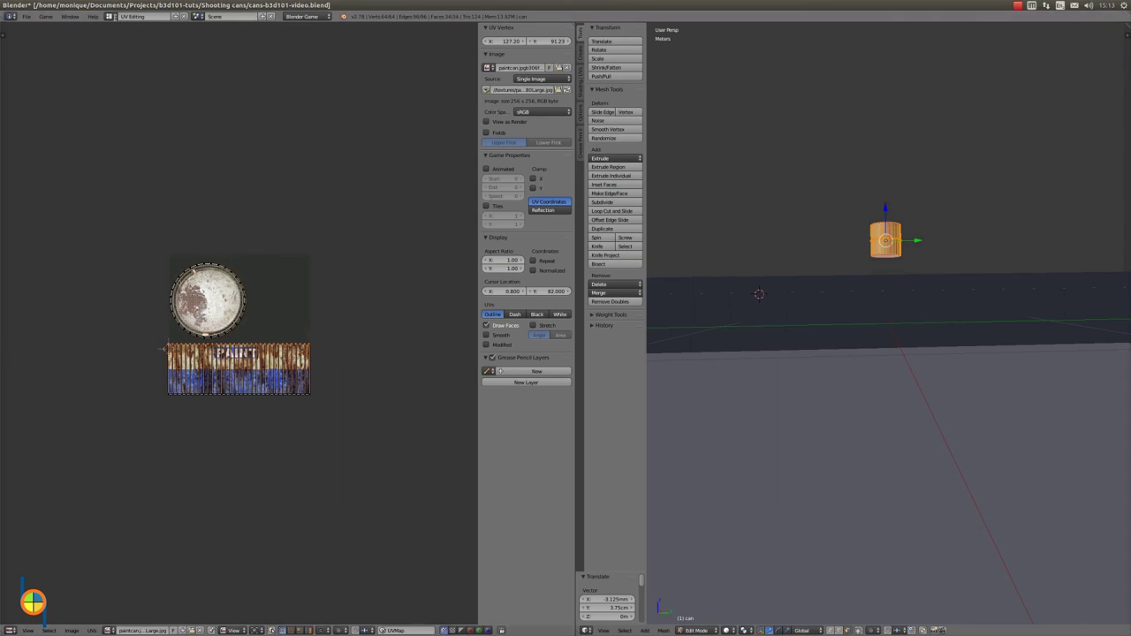
left_click(112, 17)
Return to the Default layout in Object Mode with Material shading, zooming in on the textured can.
left_click(132, 54)
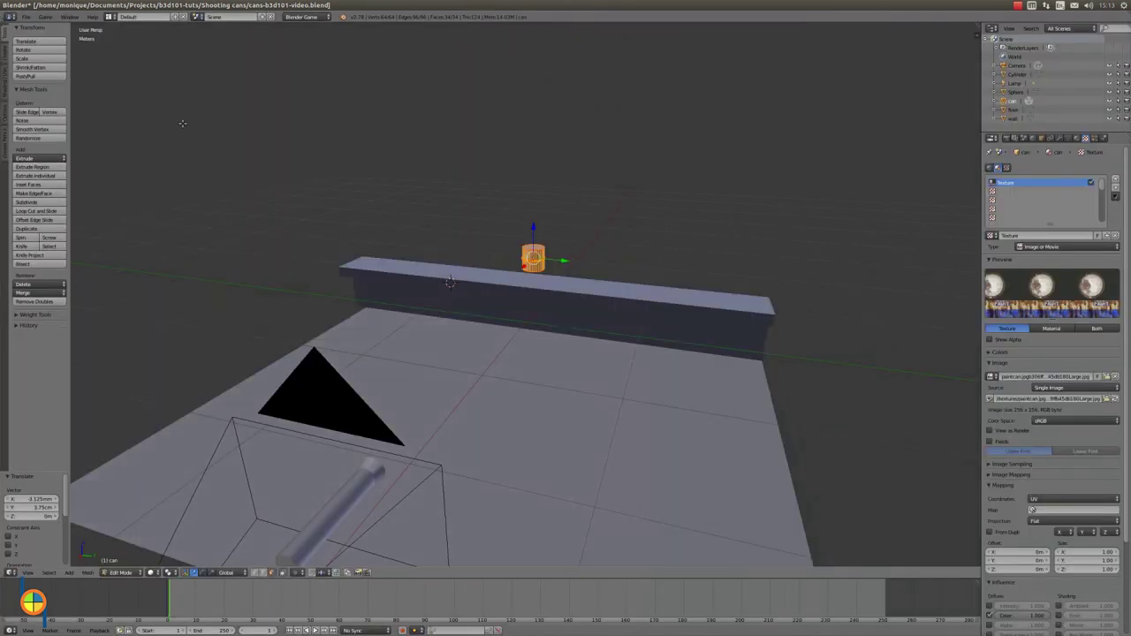
left_click(126, 573)
left_click(123, 558)
left_click(160, 574)
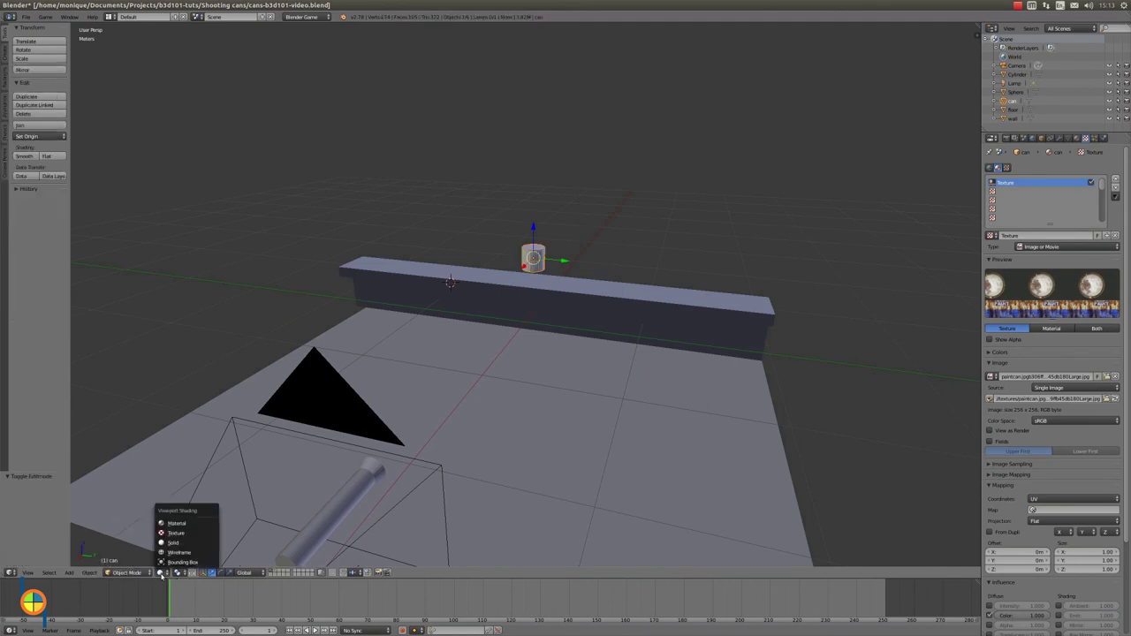
left_click(184, 524)
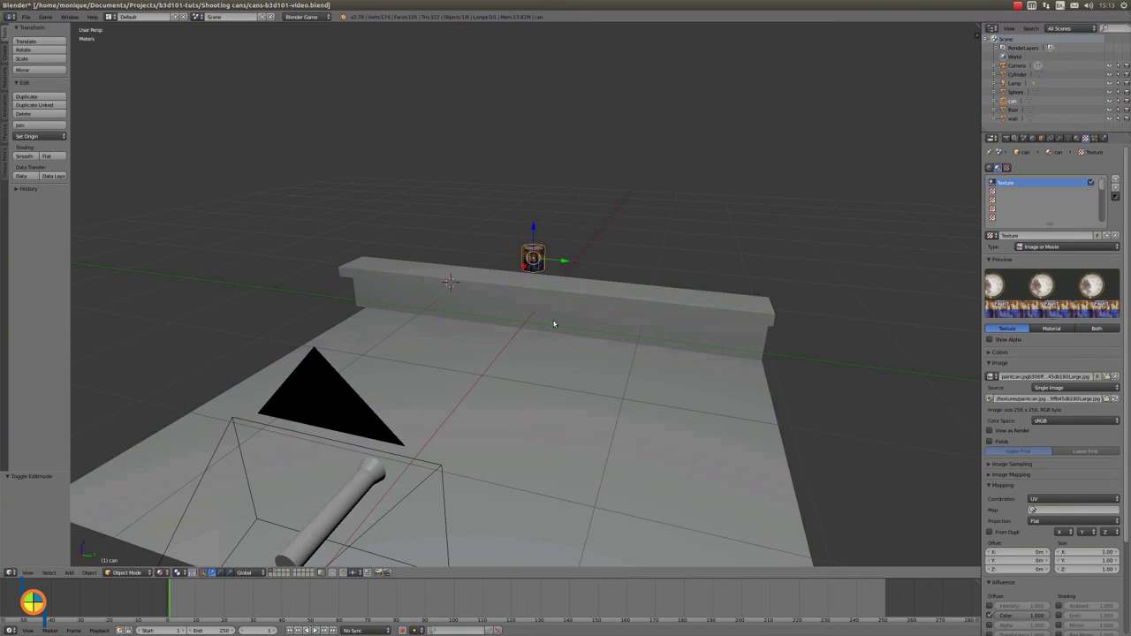
scroll(556, 321, "up", 3)
scroll(571, 306, "up", 2)
mouse_move(573, 284)
middle_mouse_down()
mouse_move(616, 235)
mouse_move(575, 271)
mouse_move(662, 235)
mouse_move(663, 220)
mouse_move(760, 230)
mouse_move(686, 245)
mouse_move(629, 229)
mouse_move(654, 222)
middle_mouse_up()
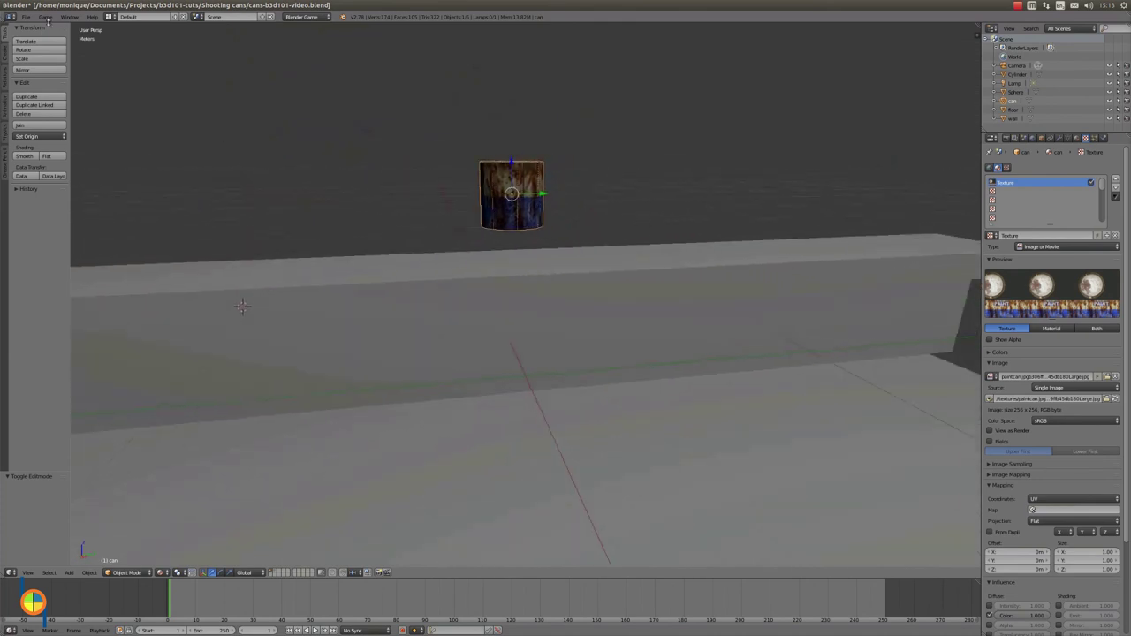
left_click(26, 17)
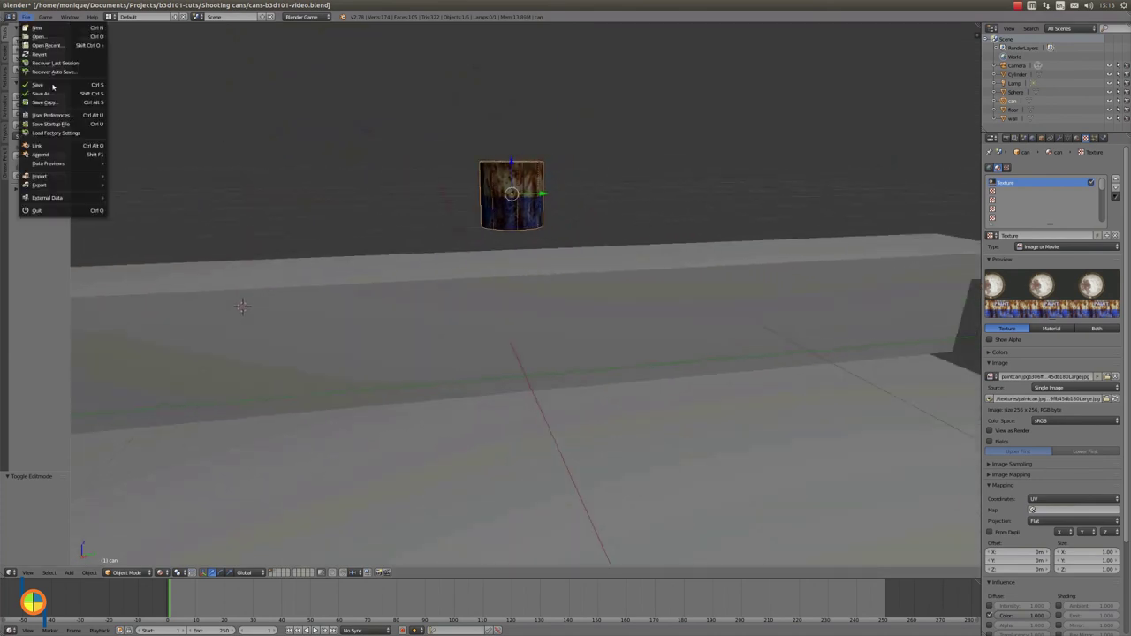